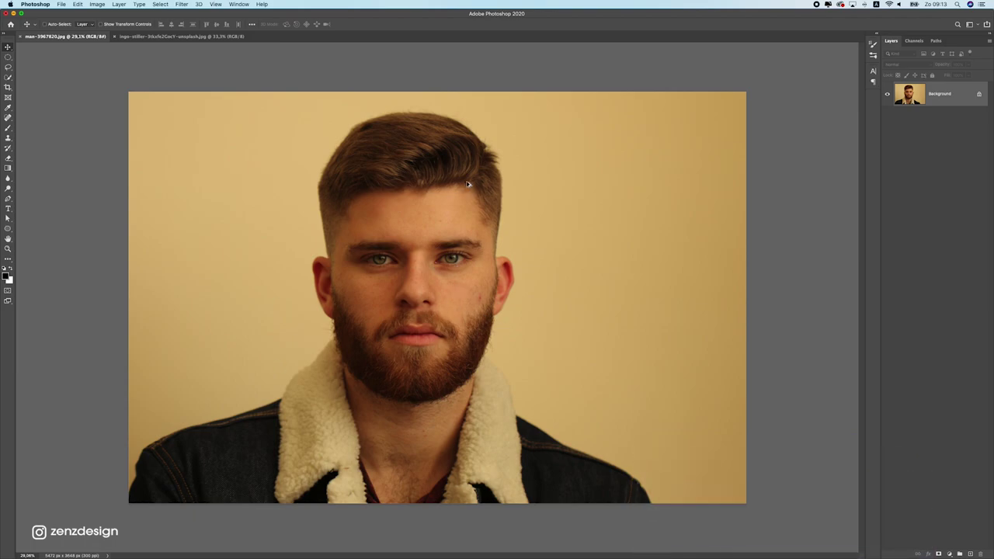
scroll(472, 185, "down", 2)
scroll(403, 211, "up", 5)
scroll(324, 242, "down", 5)
scroll(324, 242, "up", 2)
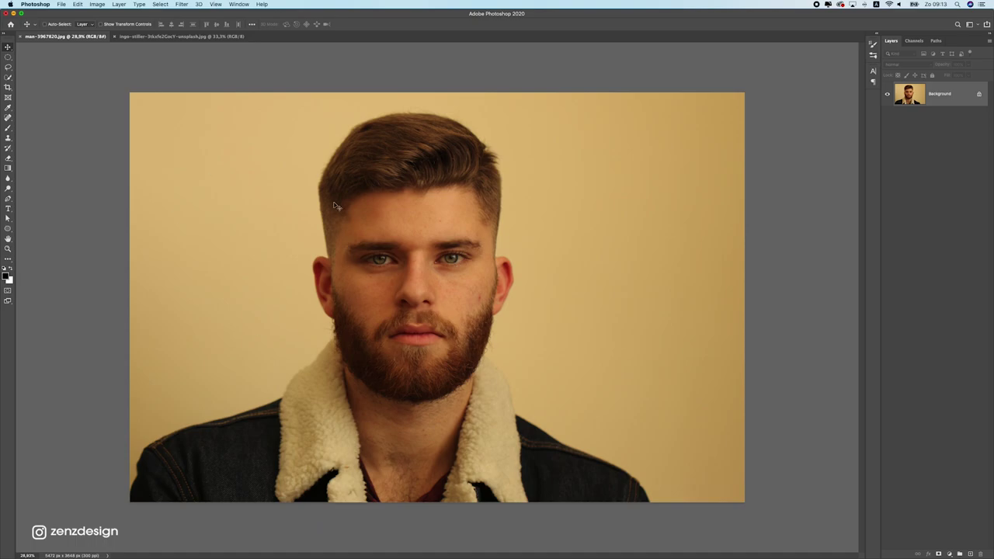
scroll(319, 297, "down", 1)
scroll(412, 307, "up", 1)
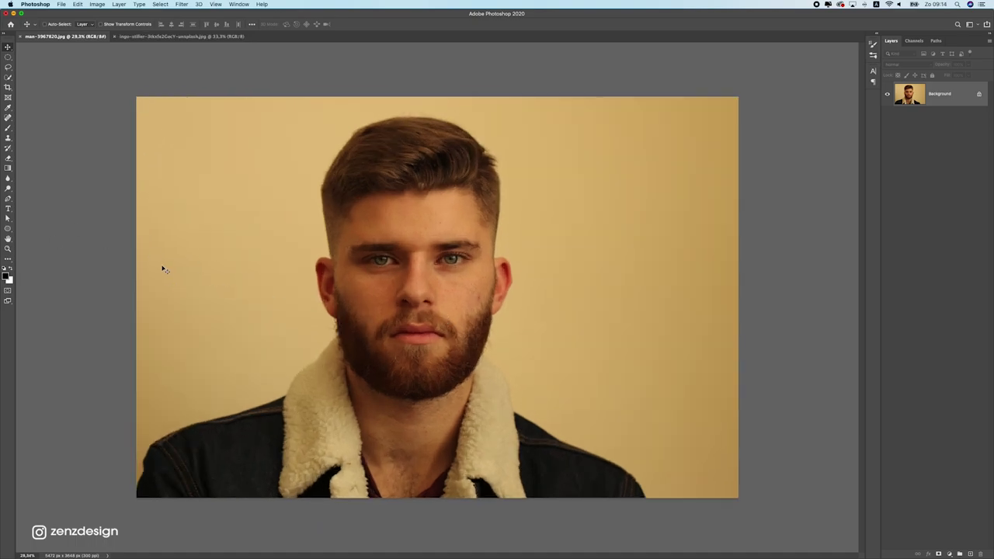
Create a new document of 2000 by 2000 pixels at 240 pixels per inch
key("super+n")
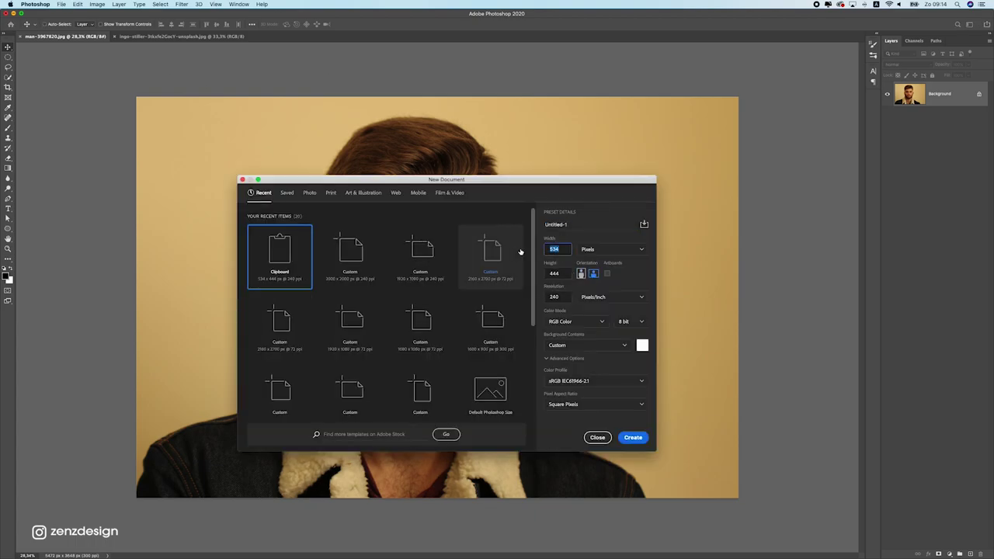
type("2000")
key("Tab")
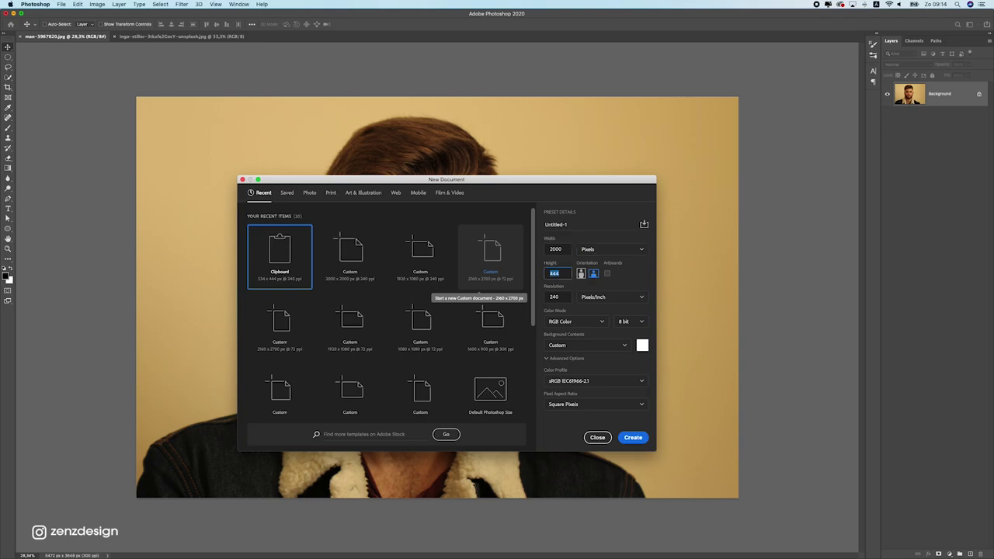
left_click(634, 437)
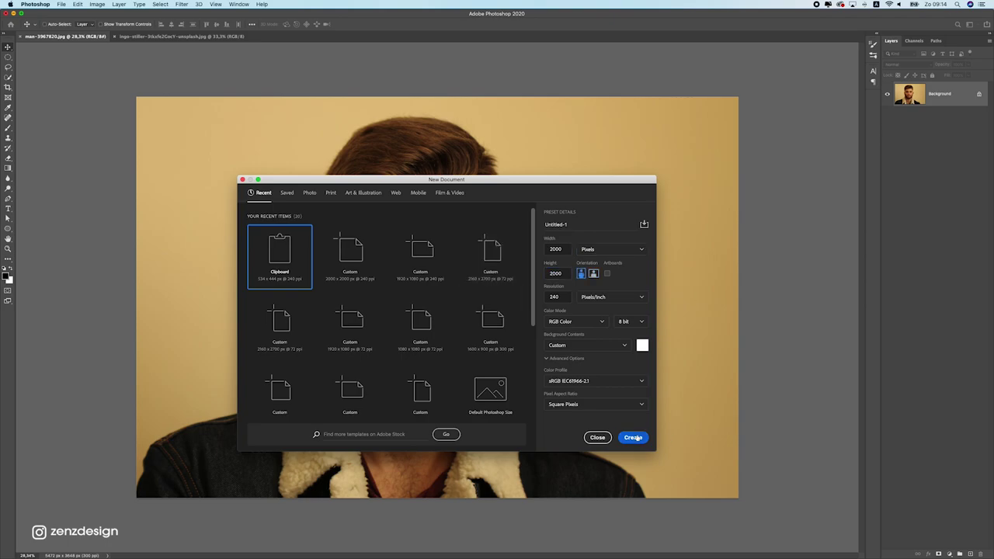
Make a circular marquee selection spanning the whole canvas and fill it with white on a new layer
left_click(7, 56)
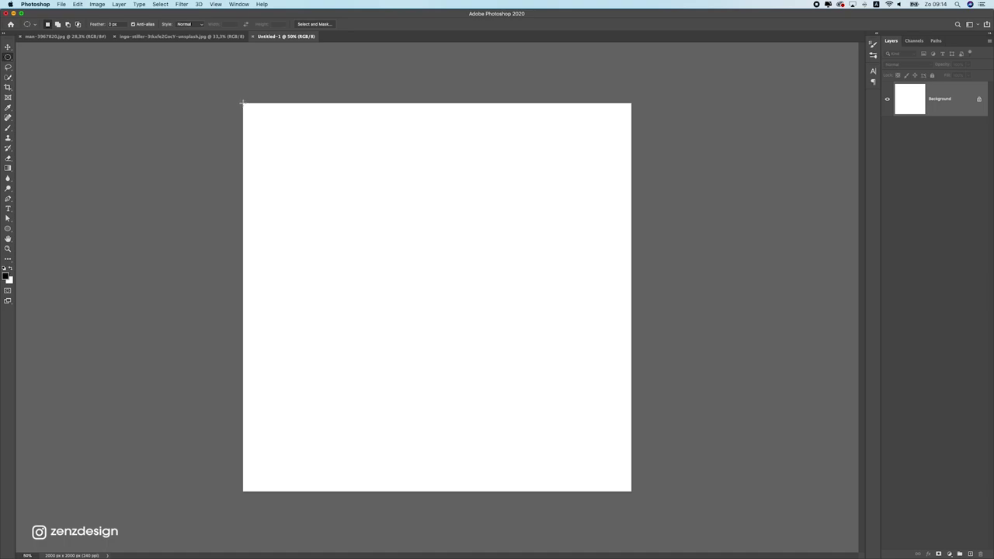
left_click_drag(242, 101, 629, 514)
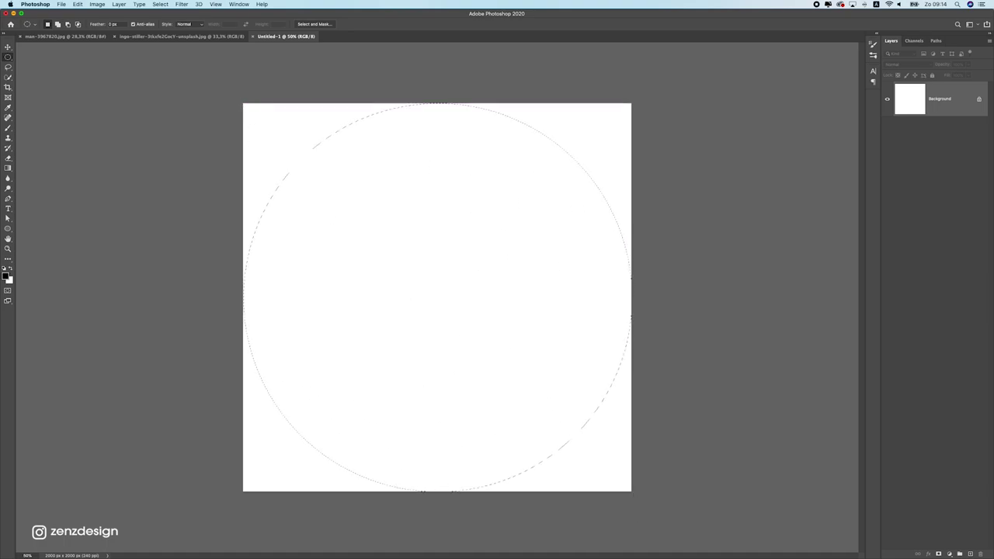
left_click(970, 554)
right_click(475, 203)
left_click(426, 208)
key("super+BackSpace")
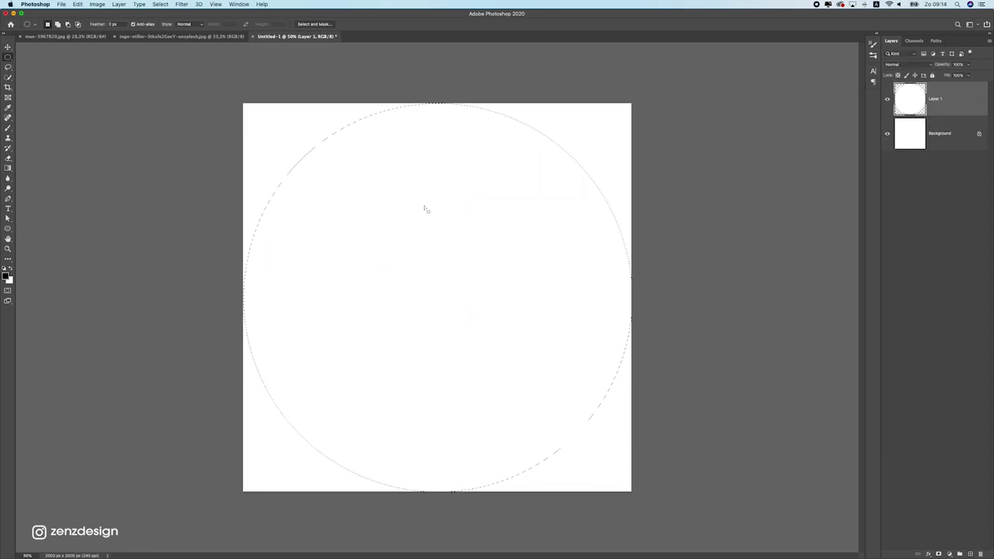
Invert the circular selection, fill the corners outside the circle with black, and deselect
key("alt+BackSpace")
key("super+z")
right_click(463, 180)
left_click(476, 187)
key("super+BackSpace")
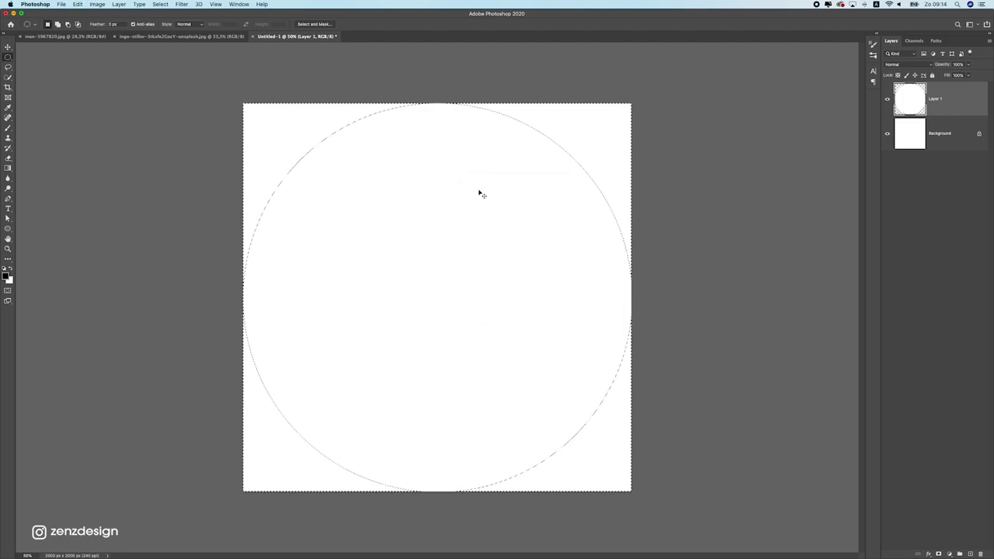
right_click(485, 164)
left_click(497, 168)
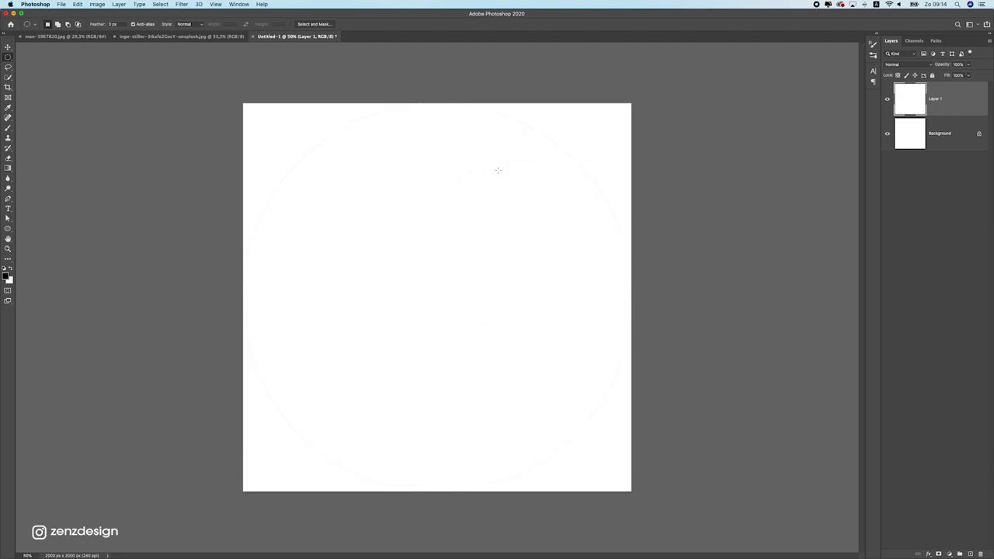
key("alt+BackSpace")
key("super+z")
key("super+z")
key("alt+BackSpace")
key("super+d")
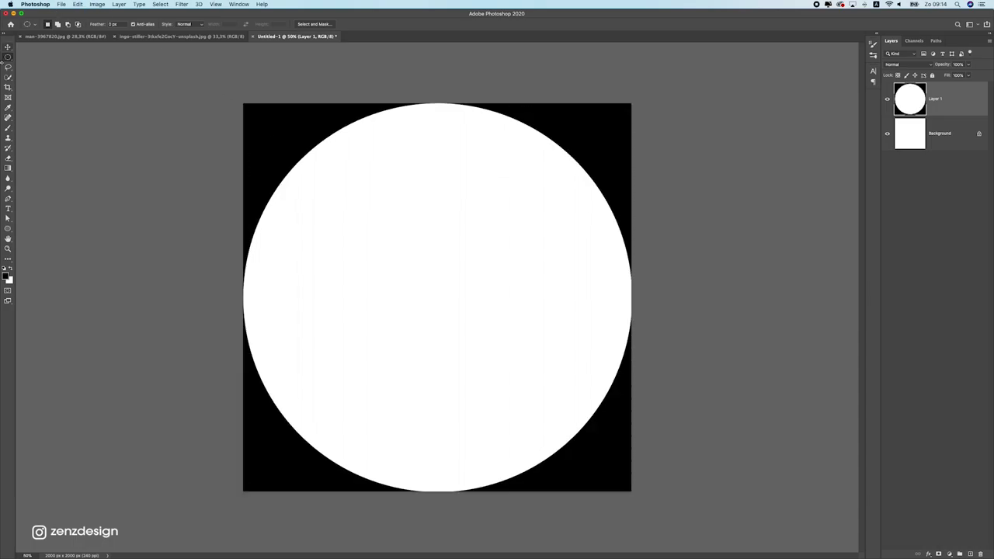
Copy the entire lion photo and paste it into the Untitled-1 document as a new layer
left_click(7, 47)
left_click(215, 36)
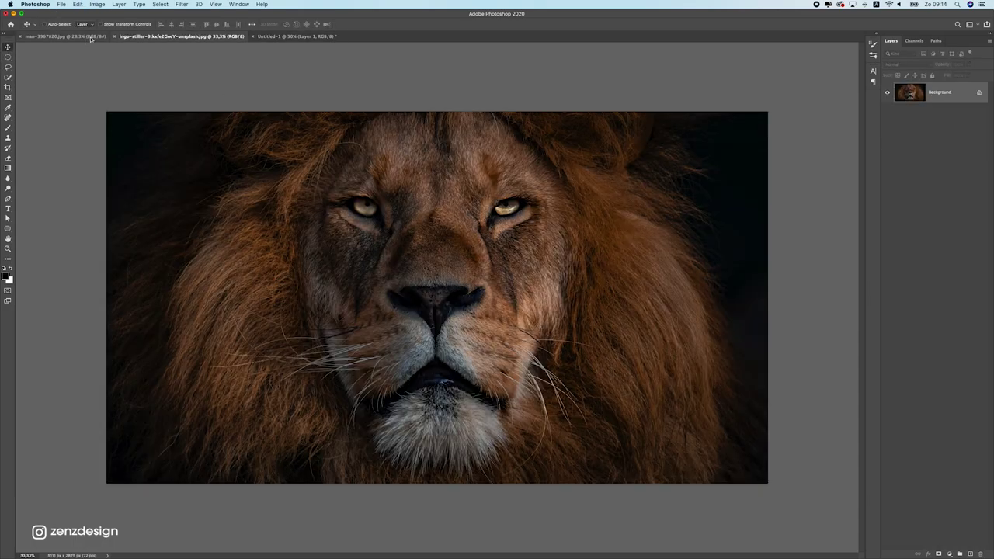
left_click(91, 38)
left_click(157, 37)
key("super+a")
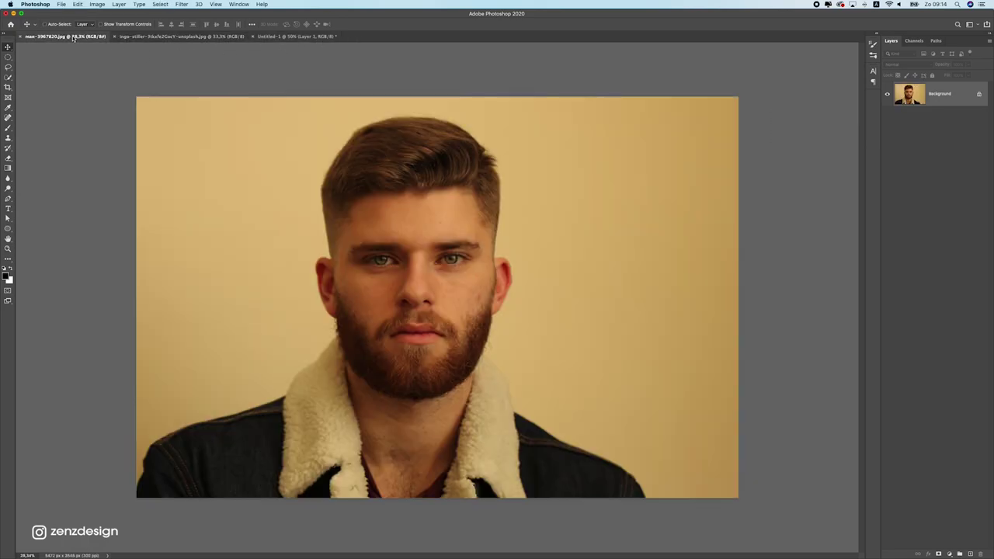
left_click(91, 37)
left_click(272, 36)
key("super+v")
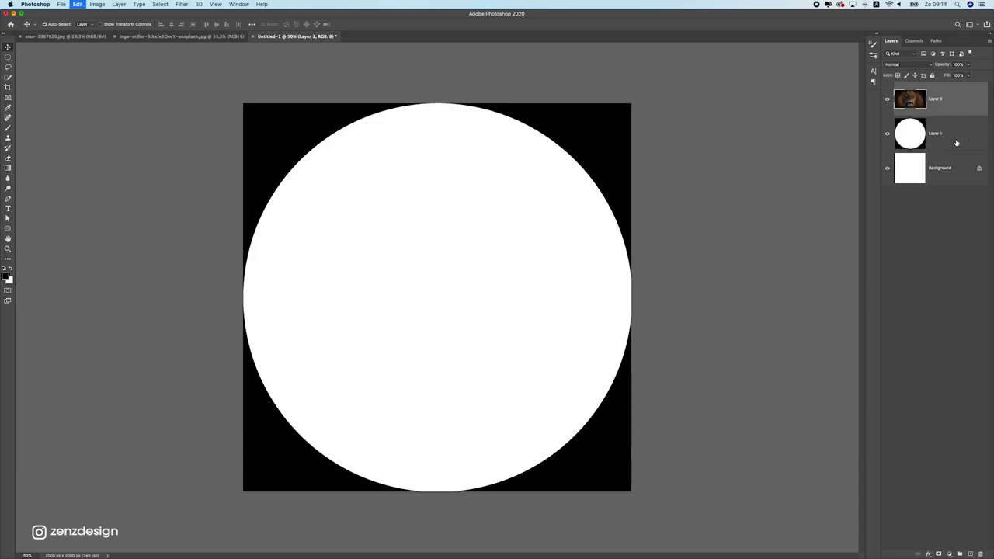
Move the lion layer below the circle layer and delete the white circle from Layer 1, leaving only the black corners
left_click_drag(942, 101, 937, 132)
right_click(936, 130)
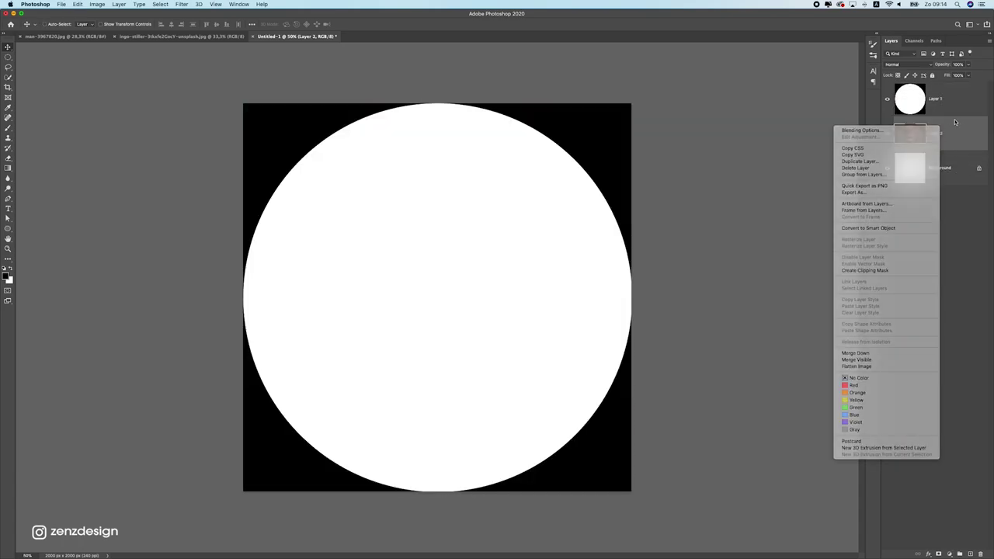
key("Escape")
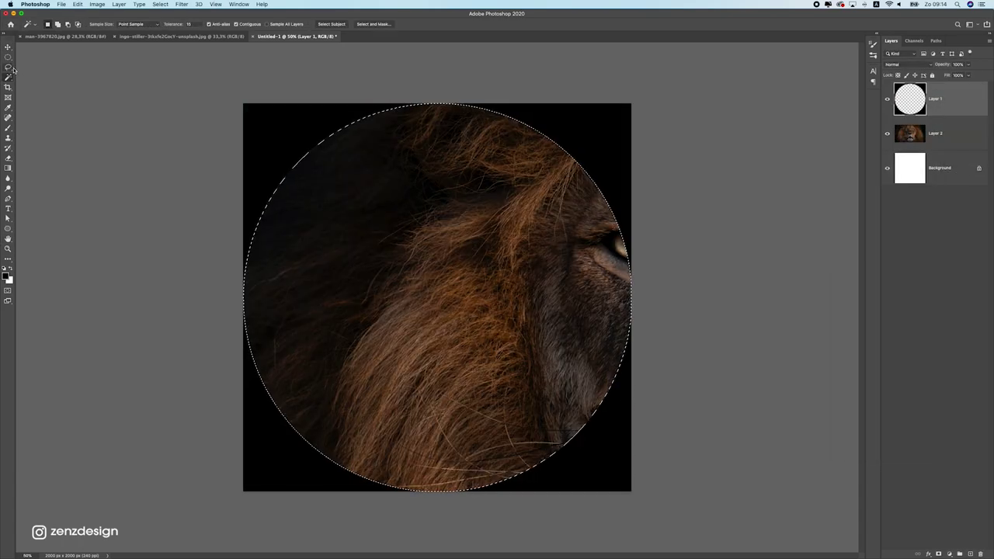
key("m")
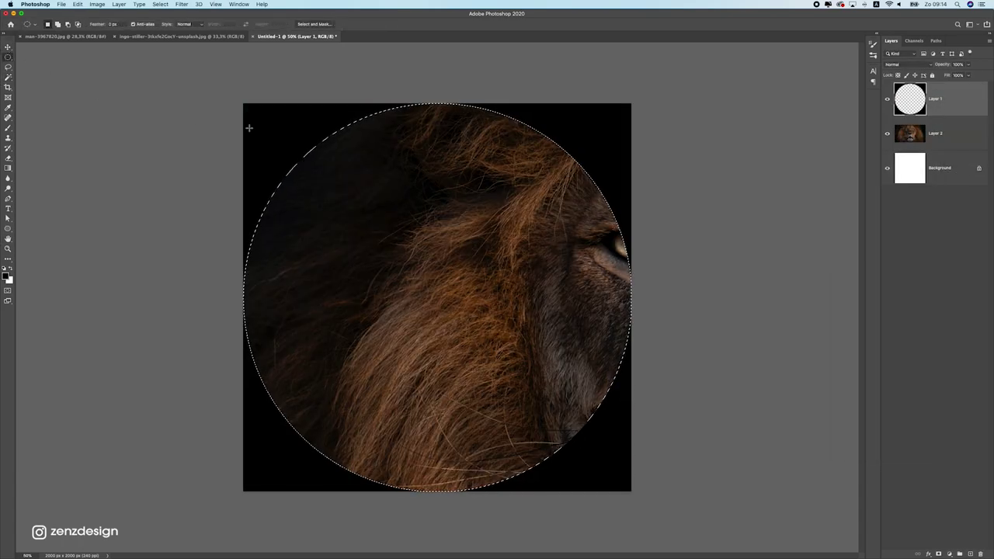
Convert the lion layer to a smart object, scale it to about 74%, and position the face inside the circle
right_click(926, 136)
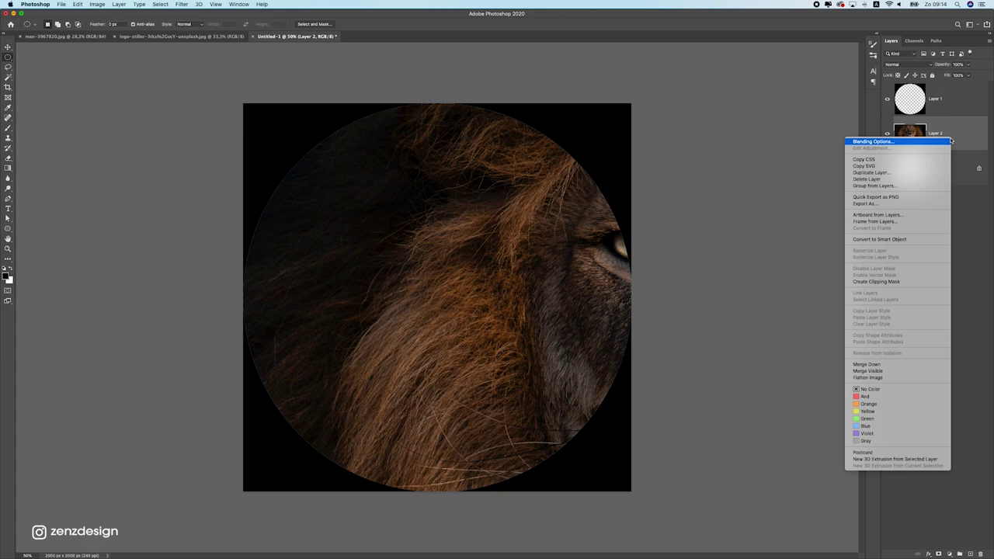
left_click(894, 240)
key("super+t")
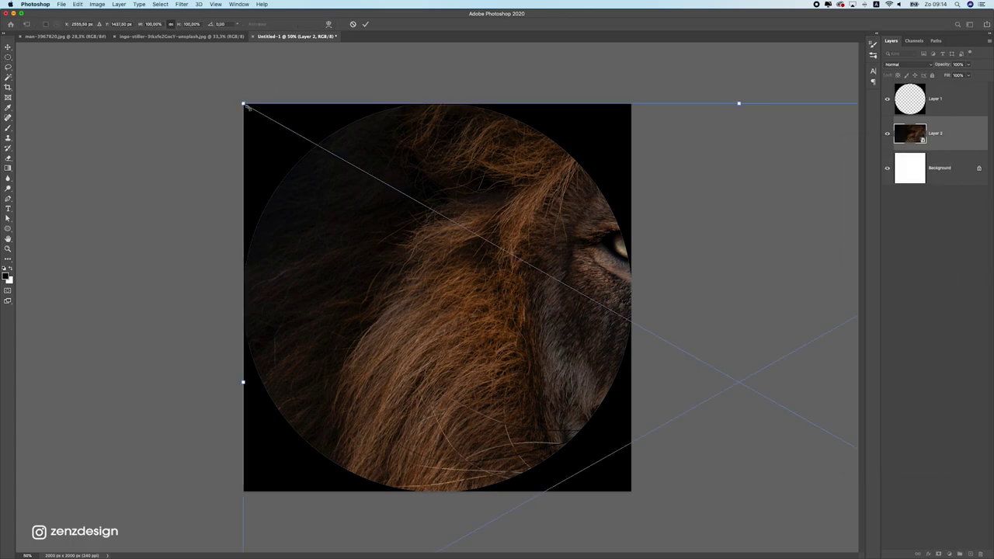
left_click_drag(246, 108, 167, 144)
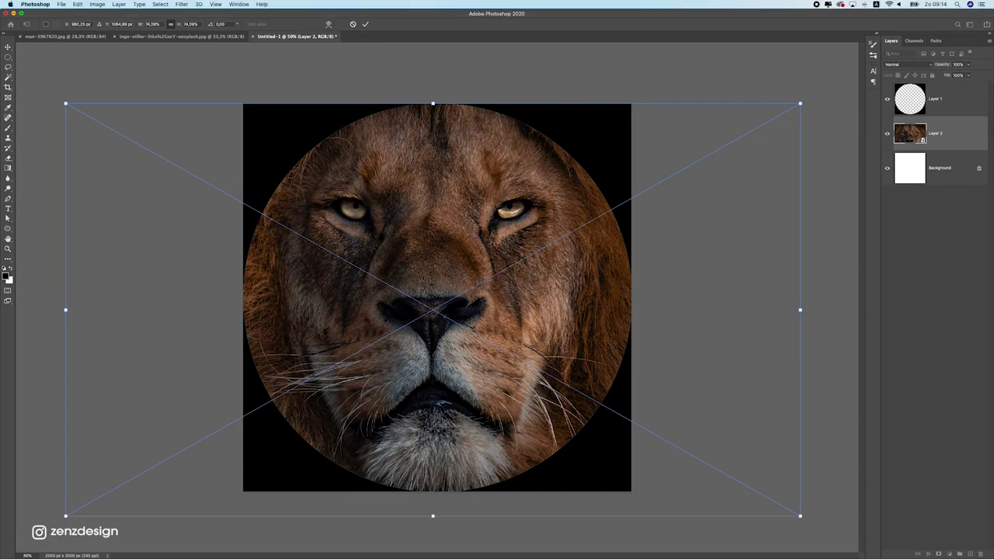
mouse_move(800, 105)
left_mouse_down()
mouse_move(831, 88)
mouse_move(805, 101)
left_mouse_up()
key("Return")
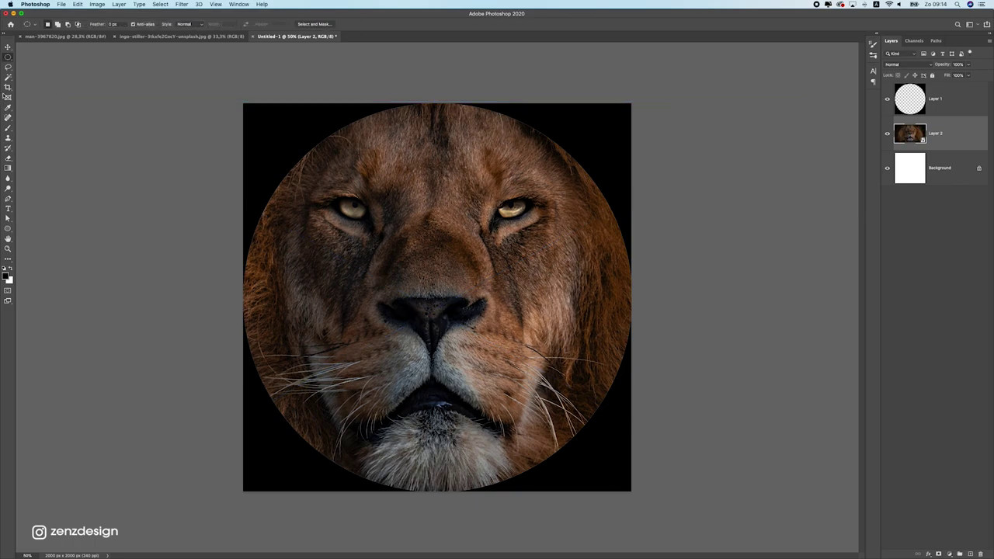
left_click(8, 46)
left_click_drag(515, 204, 511, 201)
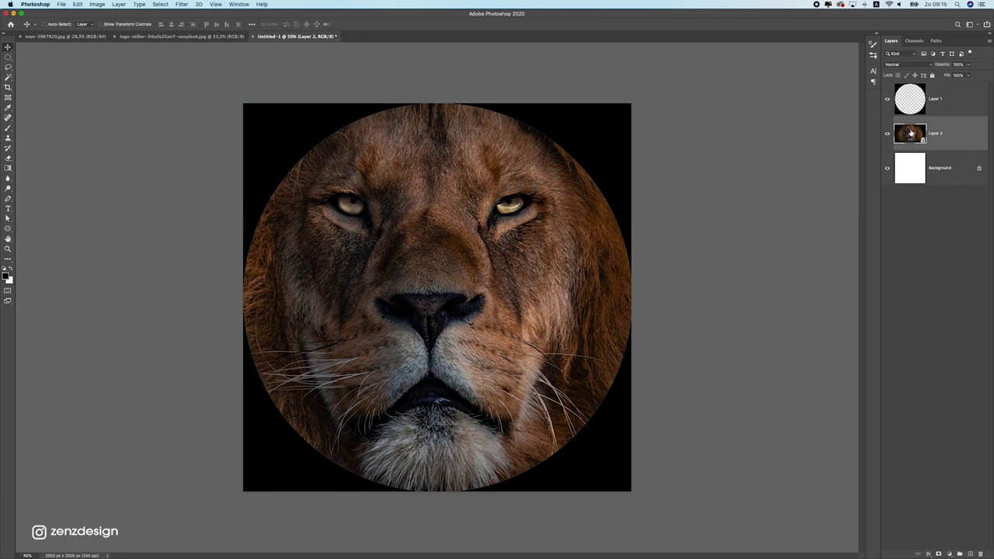
On a new layer above Layer 1, paint a white X over each of the lion's eyes with a small brush
left_click(923, 104)
left_click(971, 554)
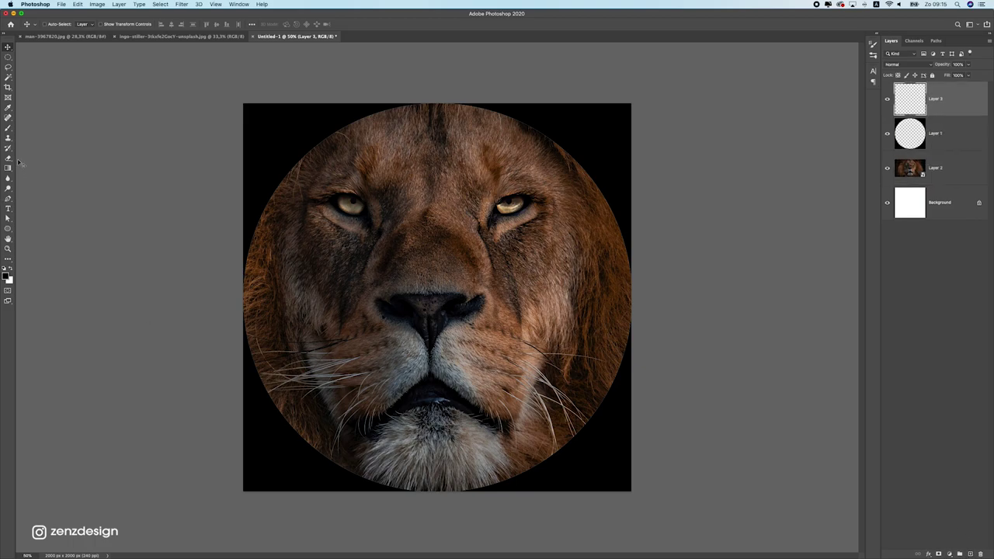
left_click(8, 128)
left_click(11, 267)
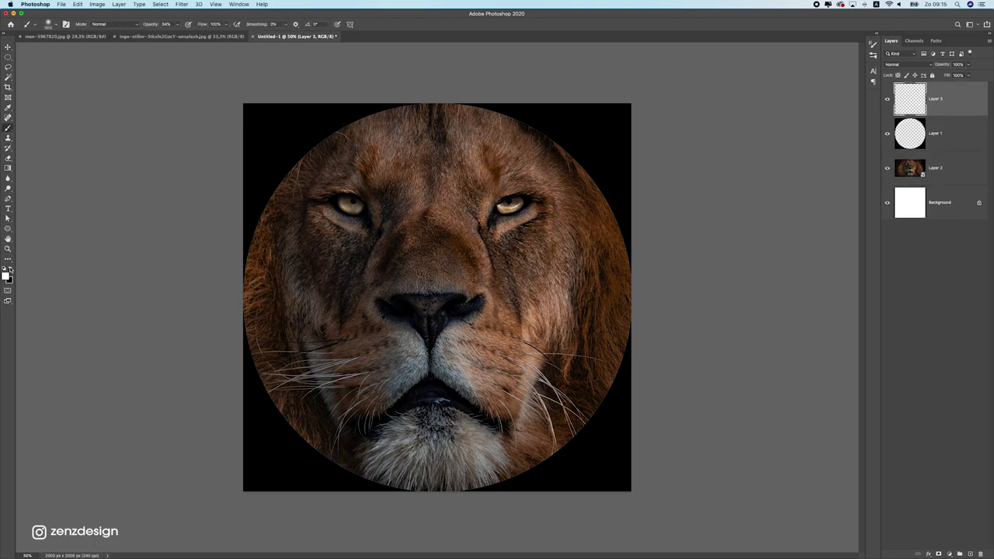
key("bracketleft")
key("bracketleft")
key("bracketleft")
key("bracketleft")
key("bracketleft")
left_click_drag(502, 191, 523, 212)
key("super+z")
left_click_drag(493, 187, 539, 229)
left_click_drag(525, 188, 490, 227)
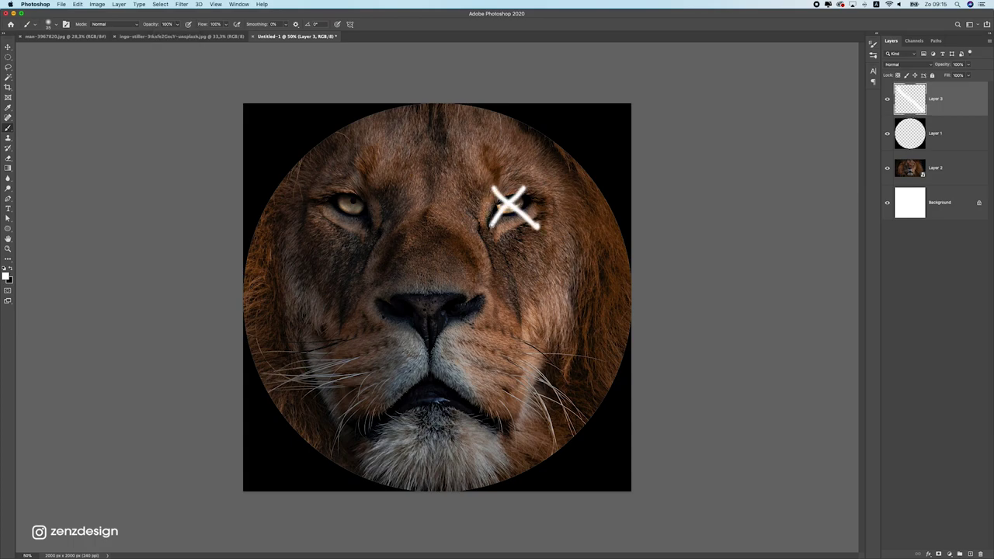
left_click_drag(329, 185, 366, 228)
left_click_drag(367, 182, 329, 230)
Paint a white X over the lion's nose and another over its mouth
left_click_drag(400, 277, 454, 336)
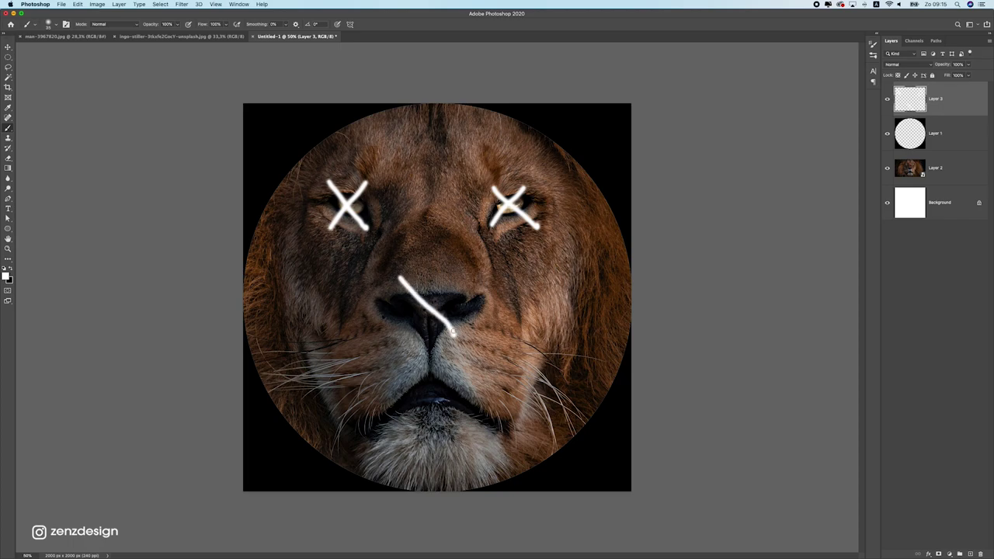
left_click_drag(450, 276, 399, 339)
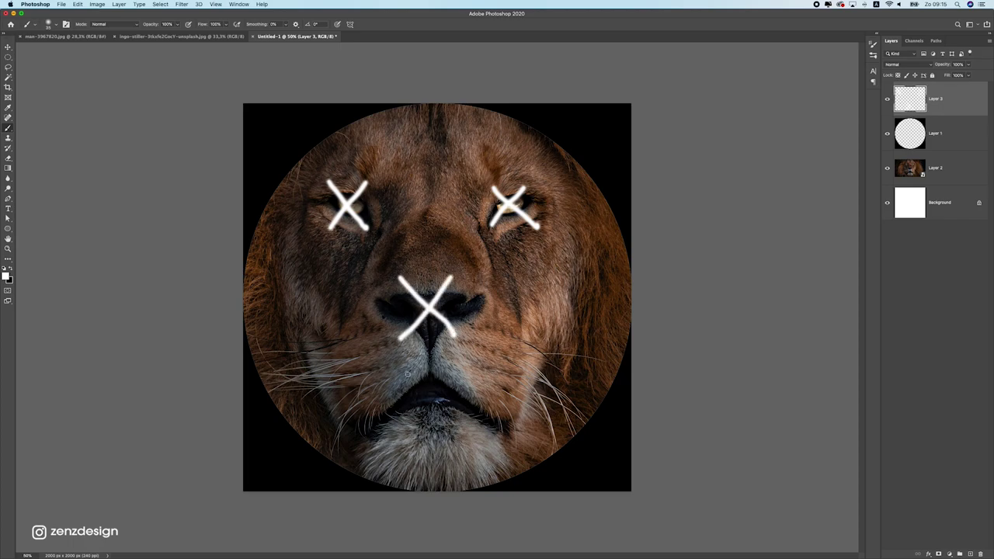
left_click_drag(397, 377, 491, 429)
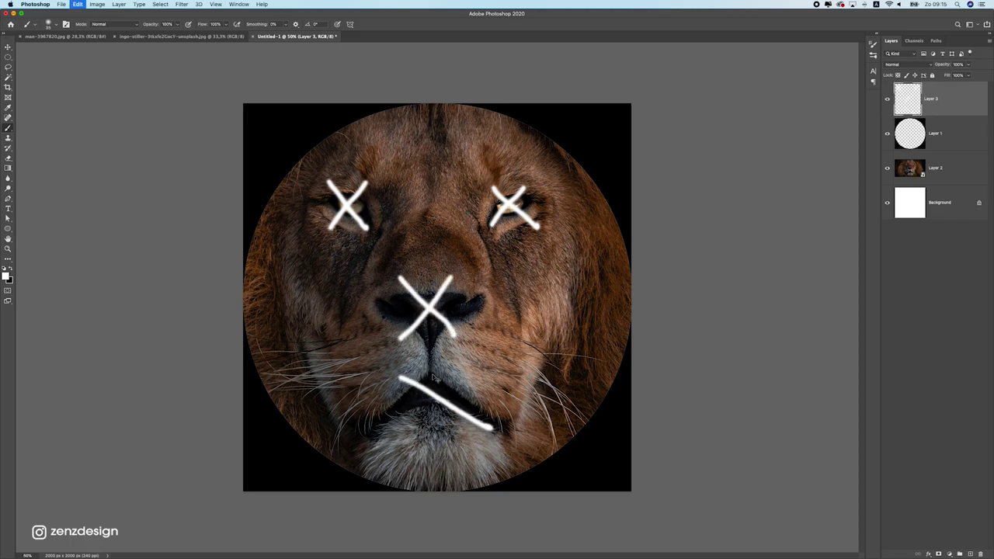
key("super+z")
left_click_drag(411, 372, 472, 417)
left_click_drag(458, 371, 412, 410)
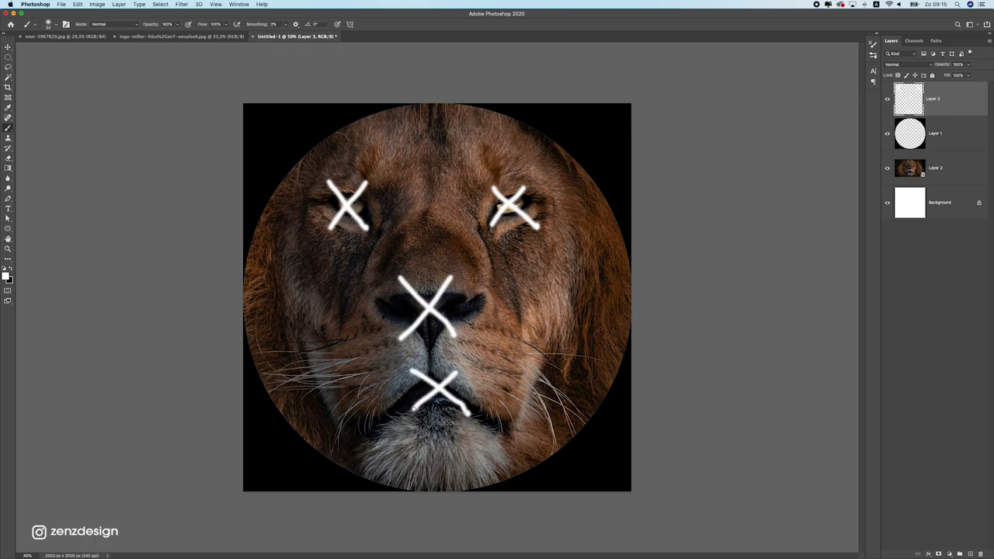
Hide the lion layer and paste a copy of the man's portrait directly above it in the Untitled-1 document
left_click(934, 174)
left_click(8, 47)
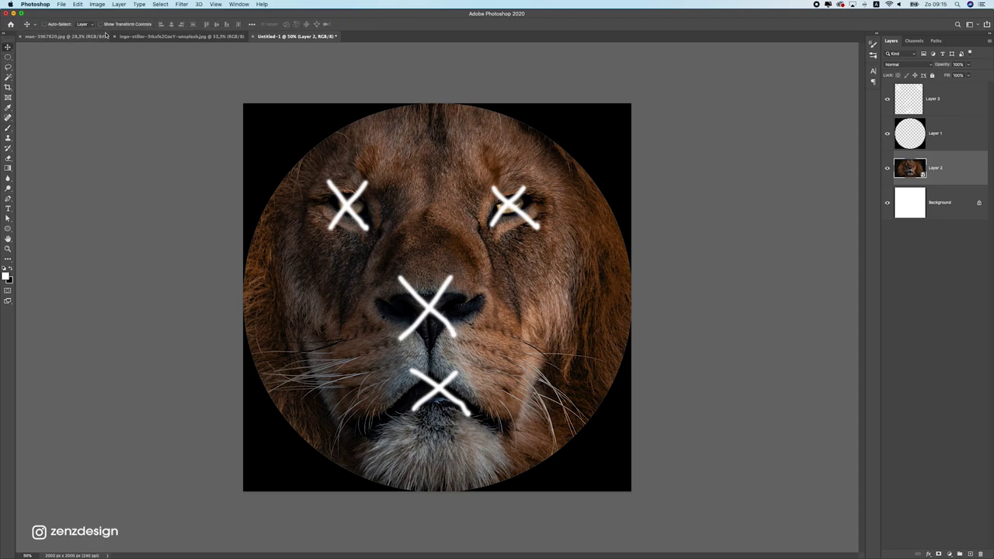
left_click(85, 36)
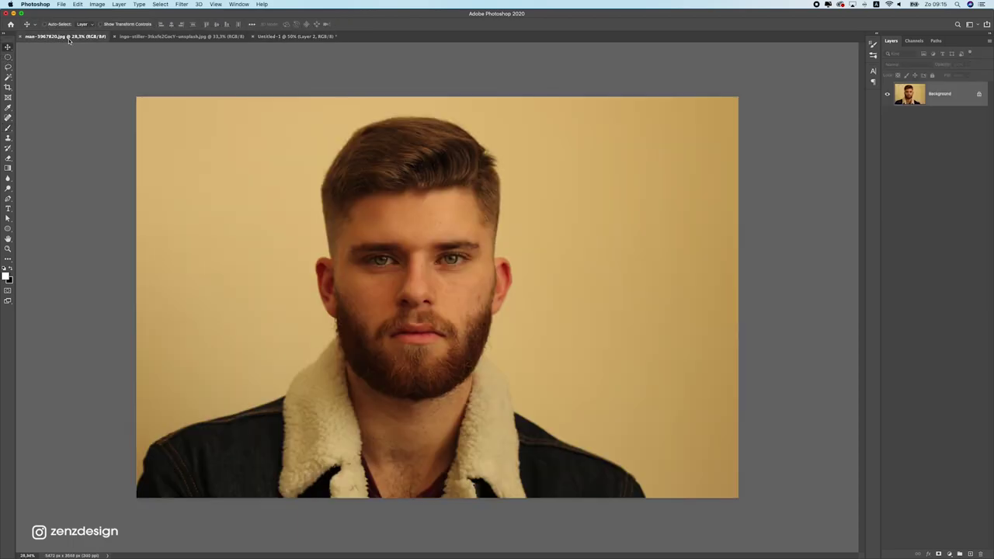
left_click(317, 36)
left_click(888, 168)
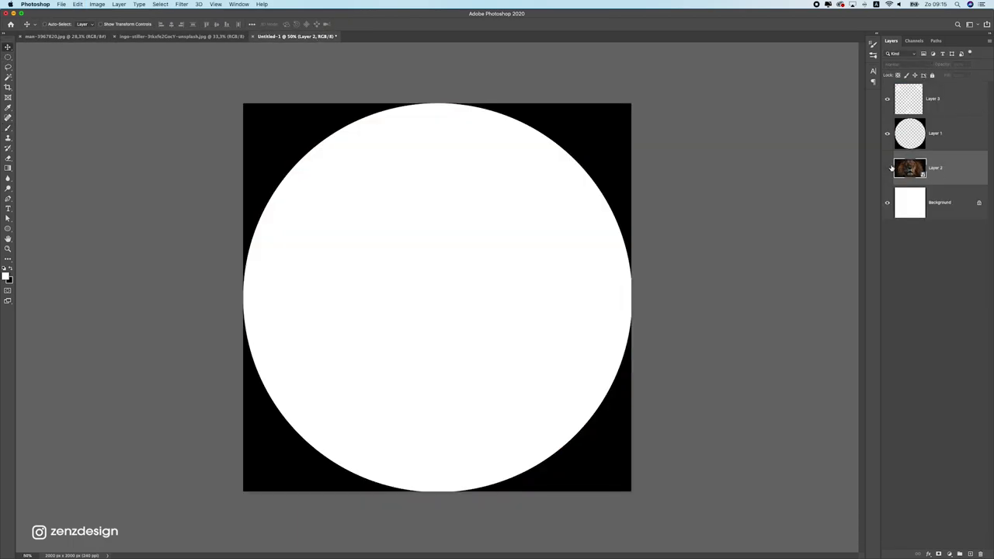
key("super+v")
Convert the man's portrait layer to a smart object, scale it to about 127%, and position the face over the guide marks
right_click(964, 169)
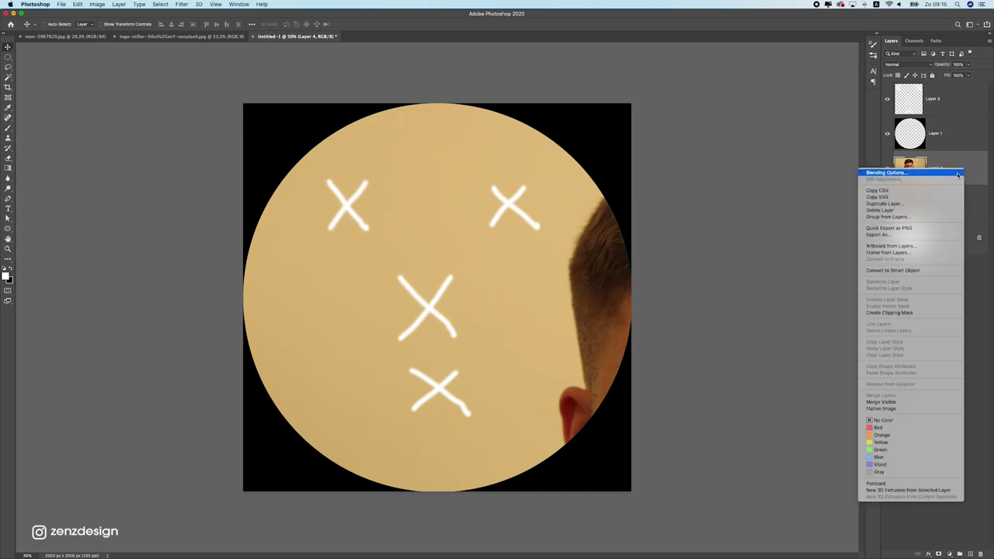
left_click(895, 269)
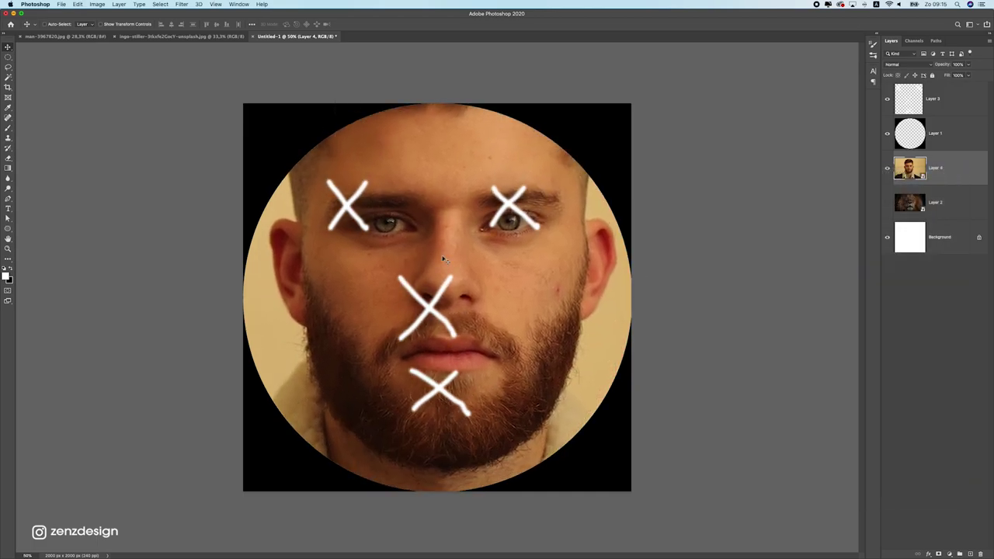
scroll(430, 276, "down", 2)
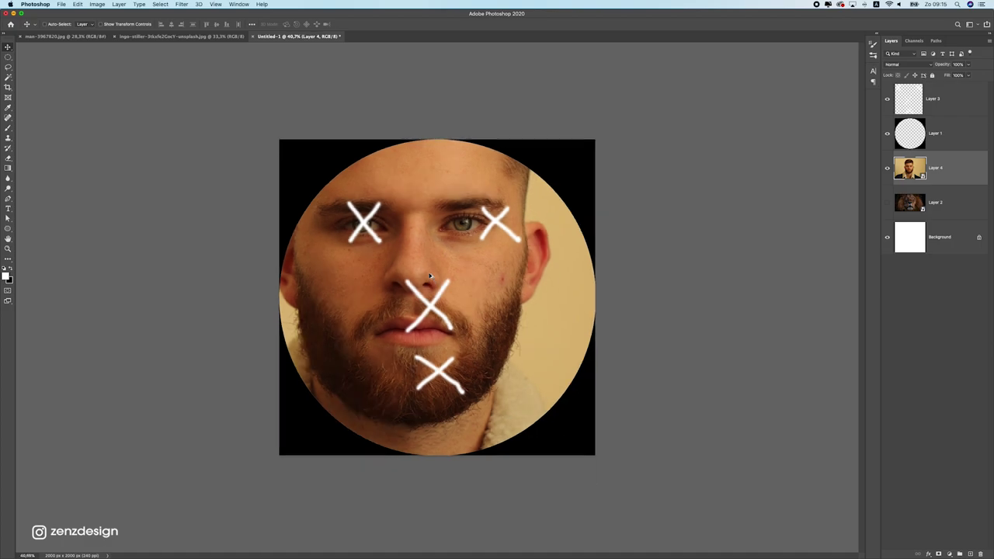
scroll(429, 276, "down", 3)
key("super+t")
left_click_drag(677, 129, 733, 94)
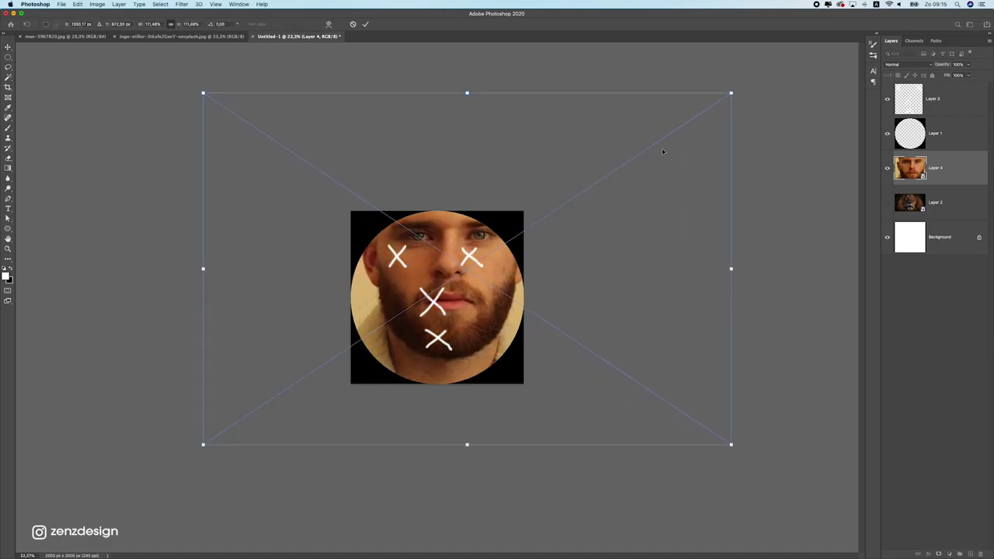
left_click_drag(459, 258, 439, 277)
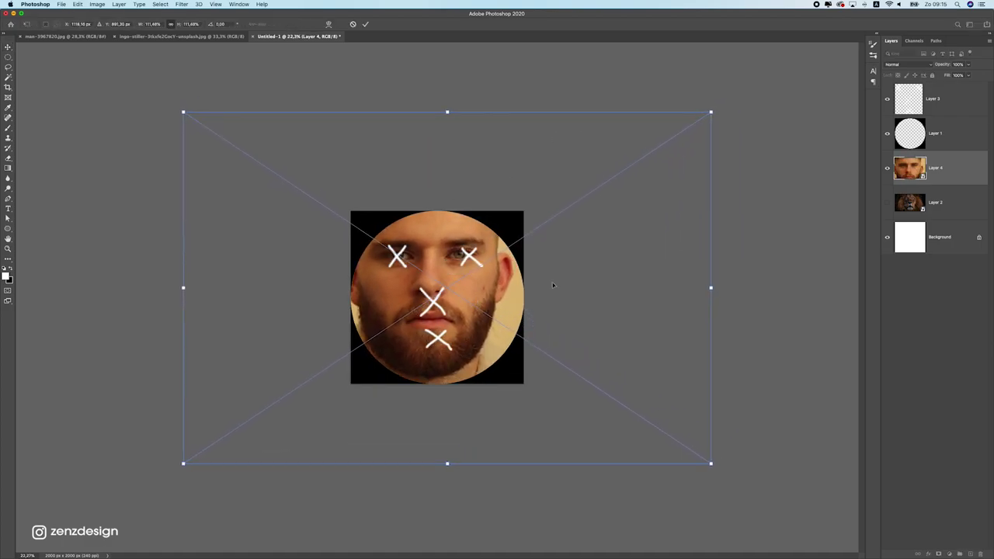
left_click_drag(710, 463, 783, 511)
left_click_drag(451, 302, 419, 292)
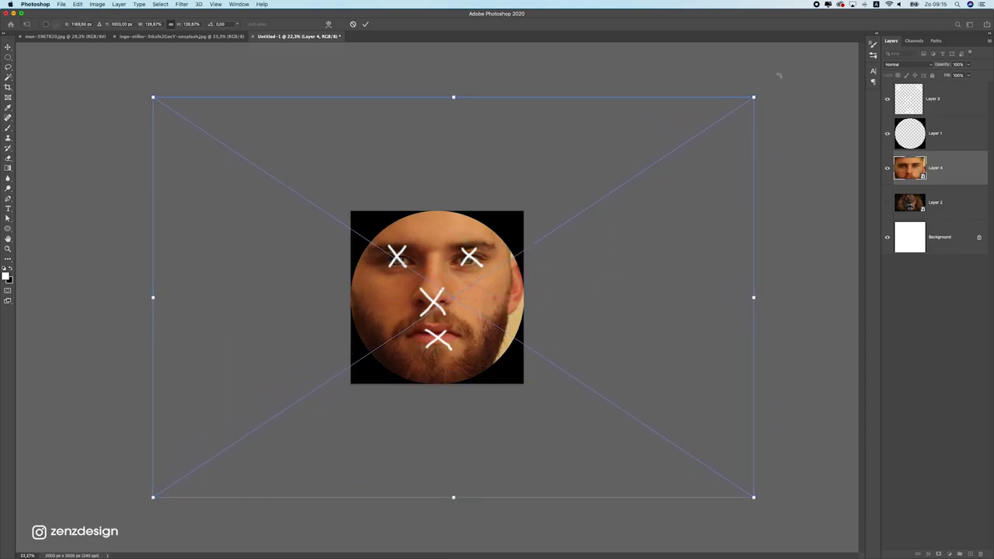
Fine-tune the portrait's scale to about 130% and align its eyes, nose and mouth with the white X marks
left_click_drag(753, 97, 769, 86)
left_click_drag(525, 226, 521, 231)
left_click_drag(438, 342, 450, 344)
left_click_drag(438, 294, 441, 294)
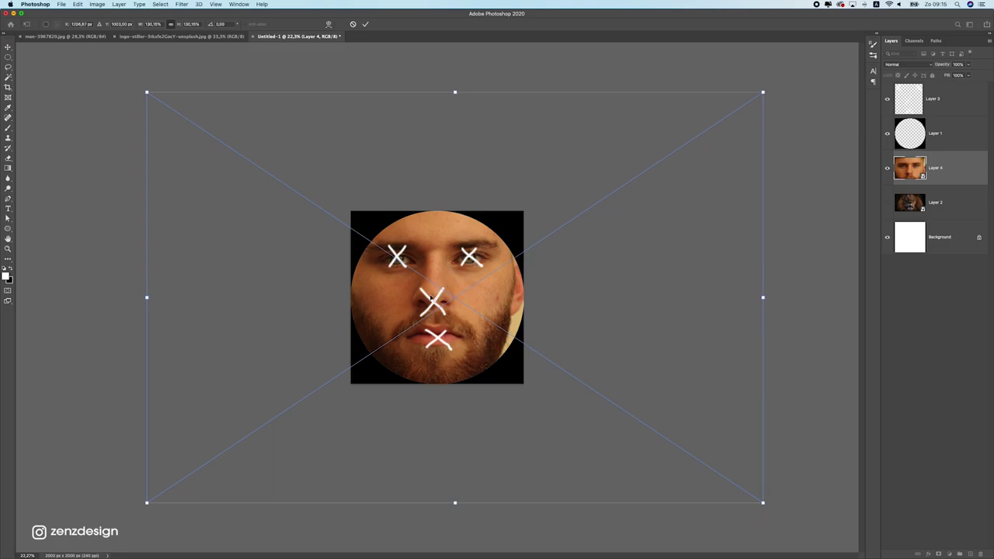
scroll(431, 298, "up", 1)
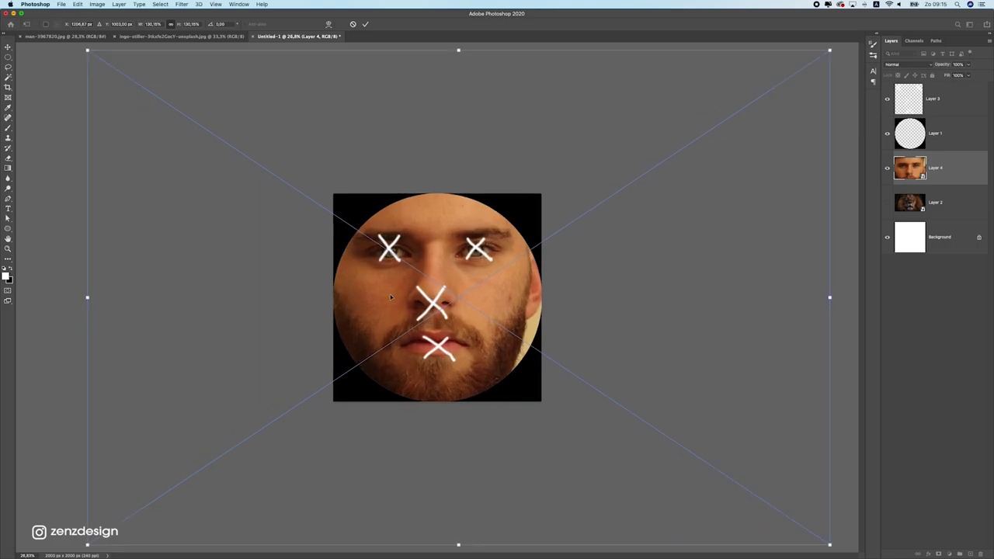
key("Return")
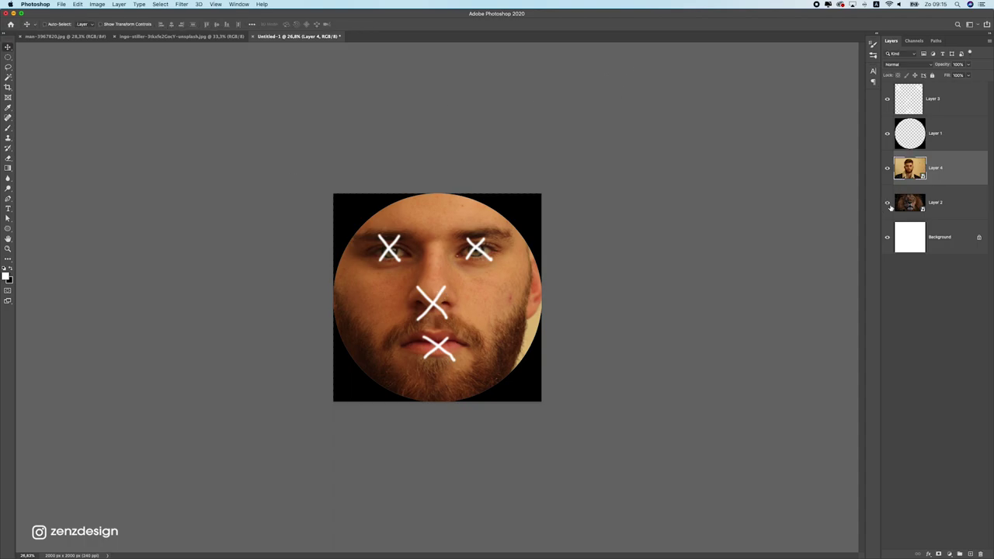
Show the lion layer, toggle the portrait to compare both faces, and hide the guide marks layer
left_click(911, 202)
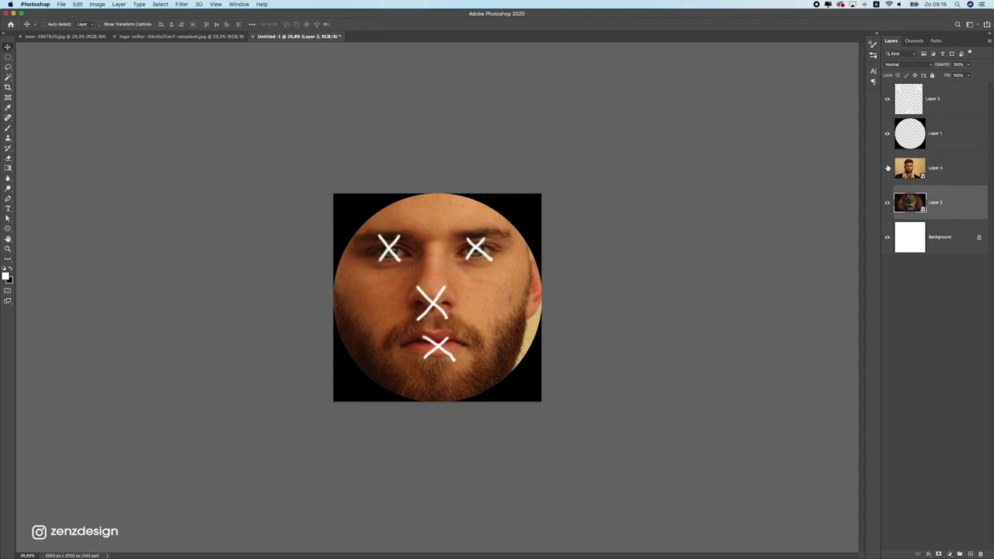
left_click(888, 168)
left_click(887, 168)
left_click(887, 168)
left_click(888, 167)
scroll(400, 297, "up", 1)
left_click(887, 101)
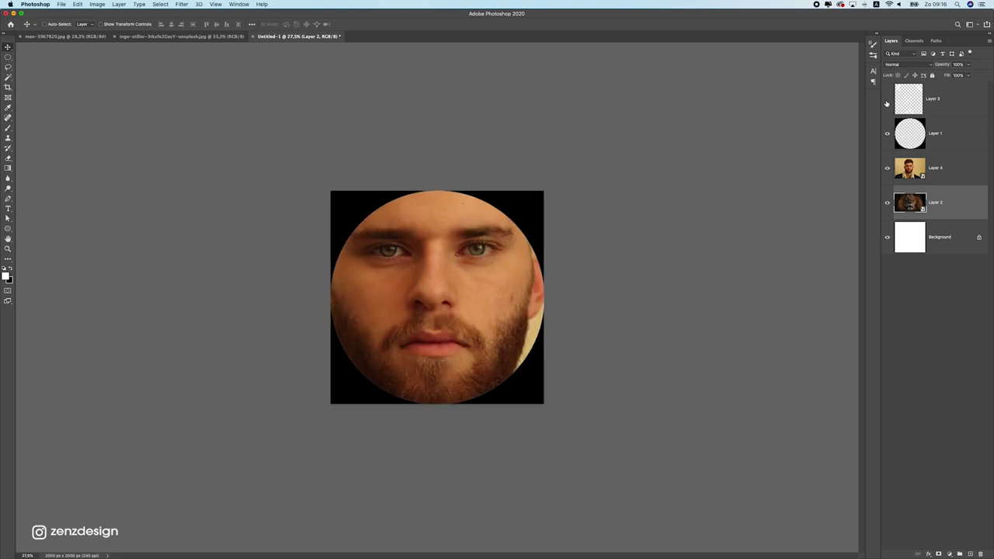
Check the circular frame layer by toggling its visibility, and lock it completely
left_click(888, 134)
left_click(887, 134)
scroll(544, 257, "up", 2)
left_click(947, 137)
left_click(933, 75)
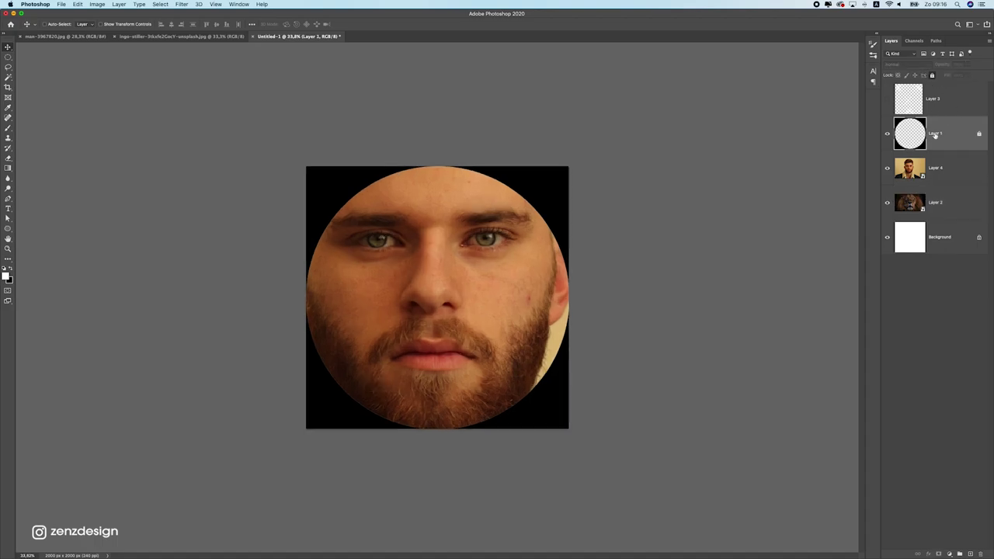
Add a layer mask to the portrait layer and set the Gradient tool to a linear white-to-black gradient
left_click(935, 167)
scroll(448, 261, "up", 5)
scroll(444, 263, "down", 4)
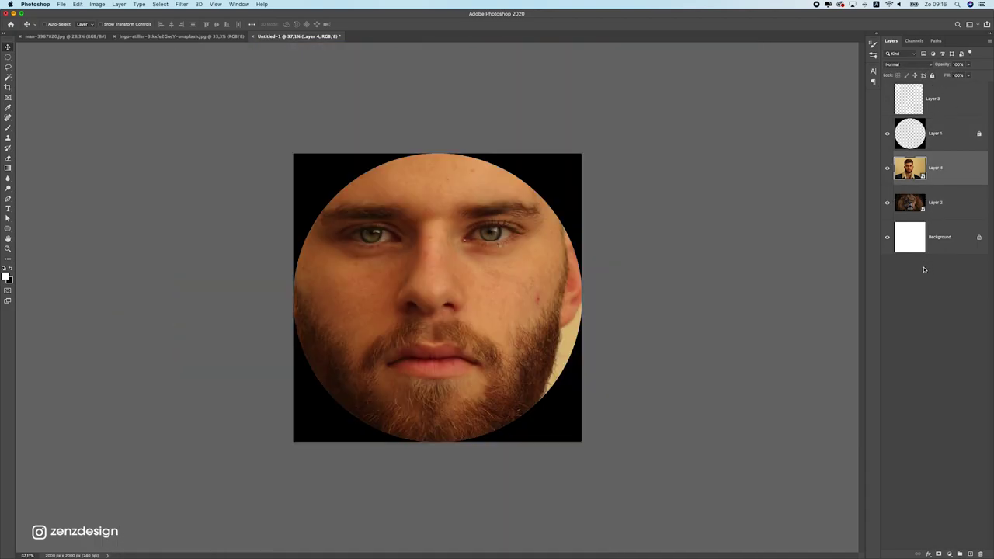
left_click(938, 554)
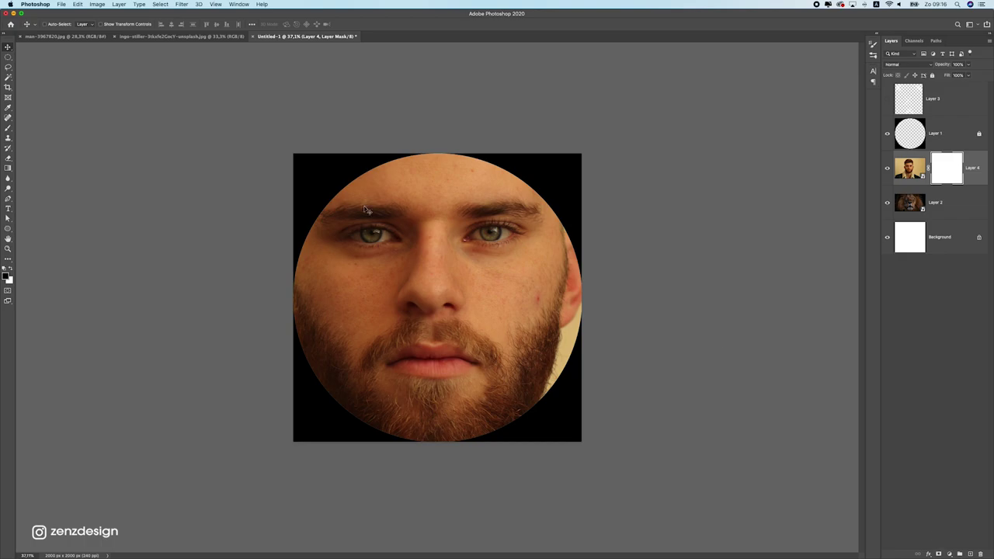
left_click(7, 168)
left_click(26, 170)
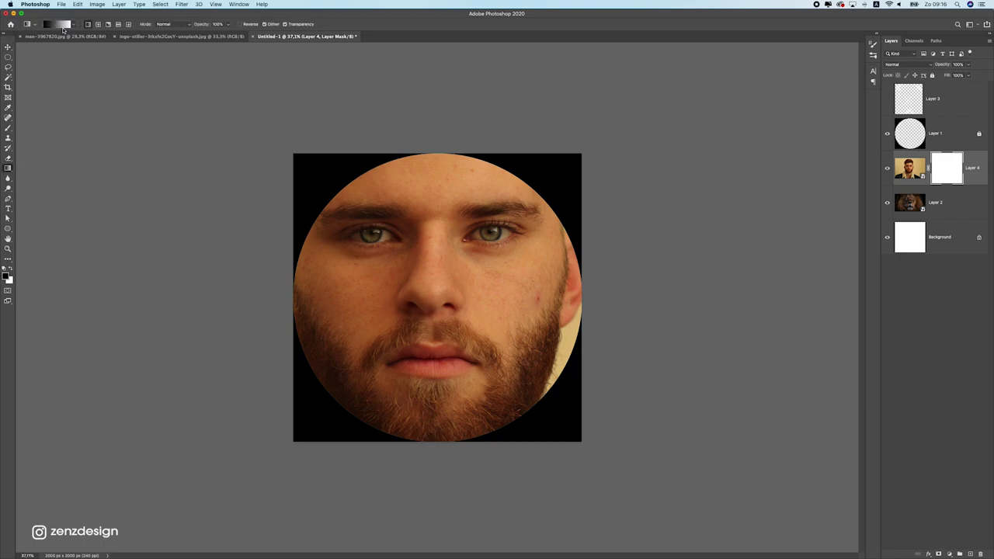
left_click(72, 24)
left_click(92, 18)
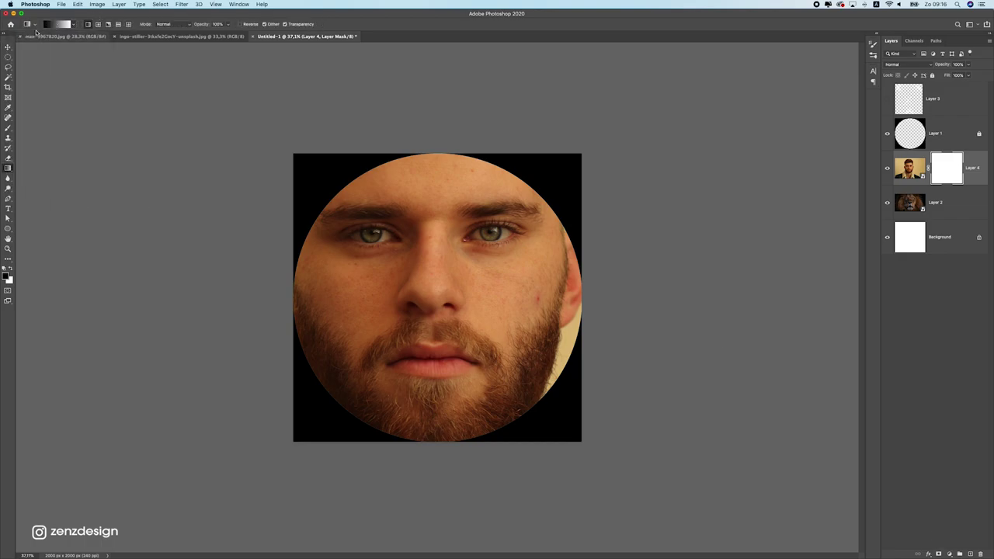
left_click(11, 268)
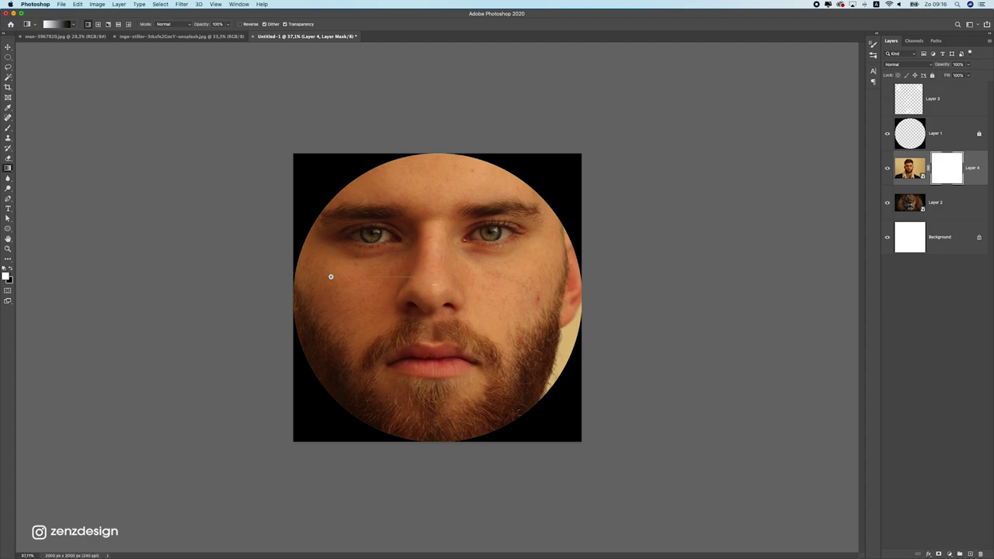
Try horizontal gradients of different lengths and directions on the portrait's mask to blend the two faces
left_click_drag(435, 283, 401, 296)
key("super+z")
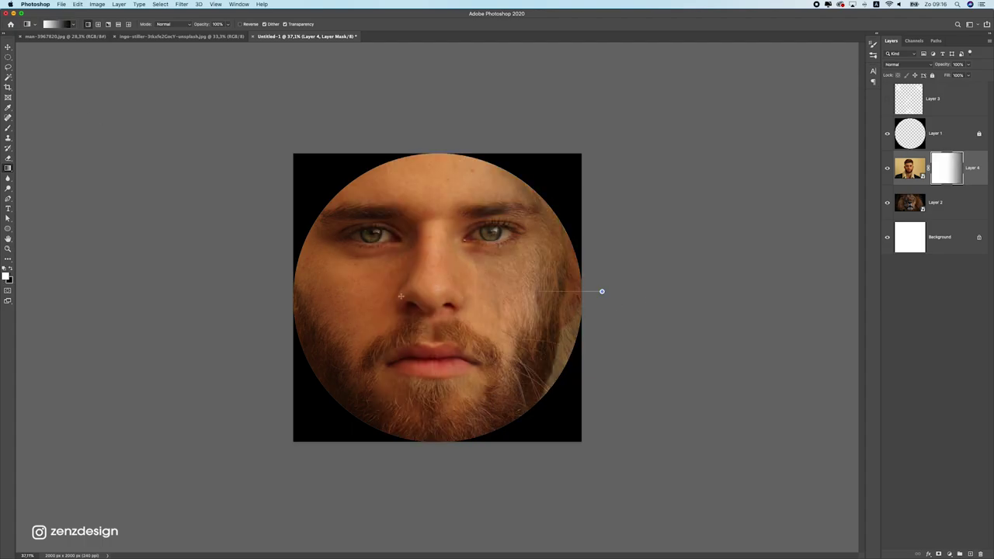
left_click_drag(602, 291, 400, 296)
left_click_drag(536, 293, 373, 301)
left_click_drag(471, 294, 422, 290)
key("super+z")
left_click_drag(280, 295, 444, 299)
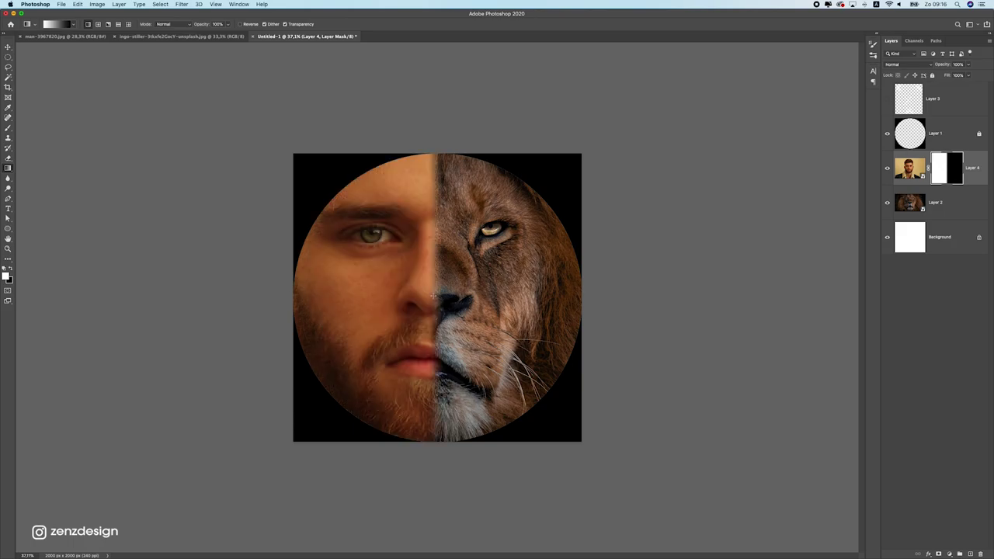
left_click_drag(546, 285, 475, 285)
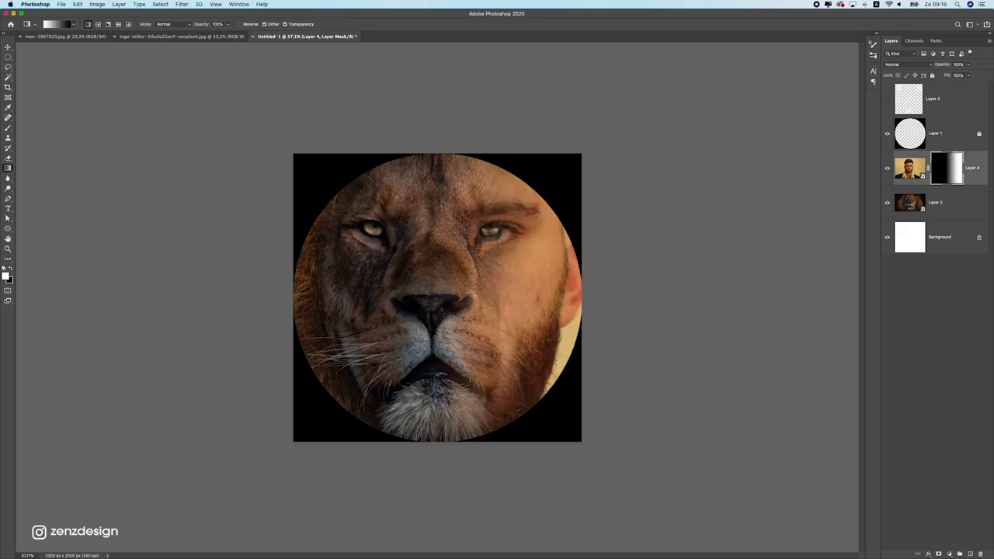
Draw a short horizontal gradient on the portrait's mask at the face's centre, showing the lion on the left half and the man on the right
left_click_drag(551, 287, 433, 293)
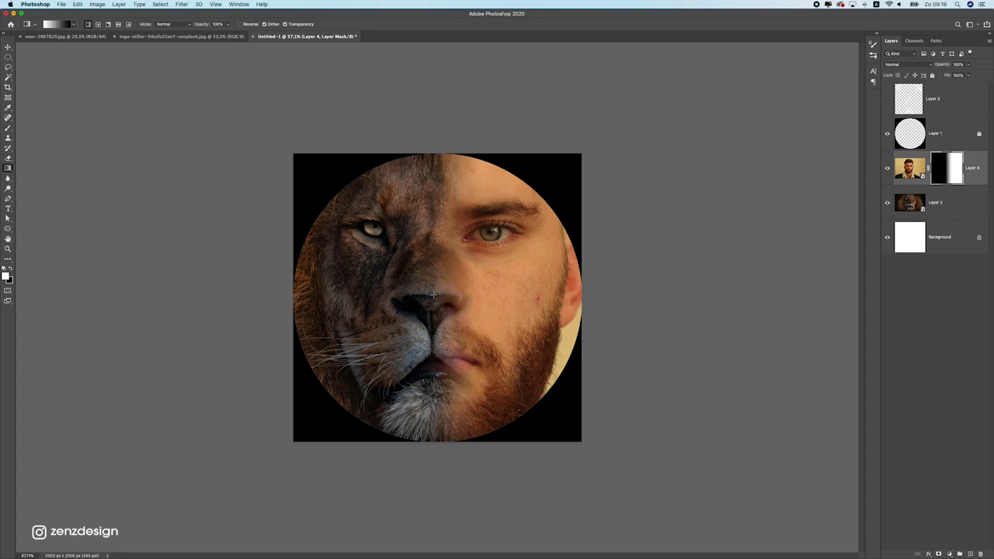
scroll(432, 293, "down", 2)
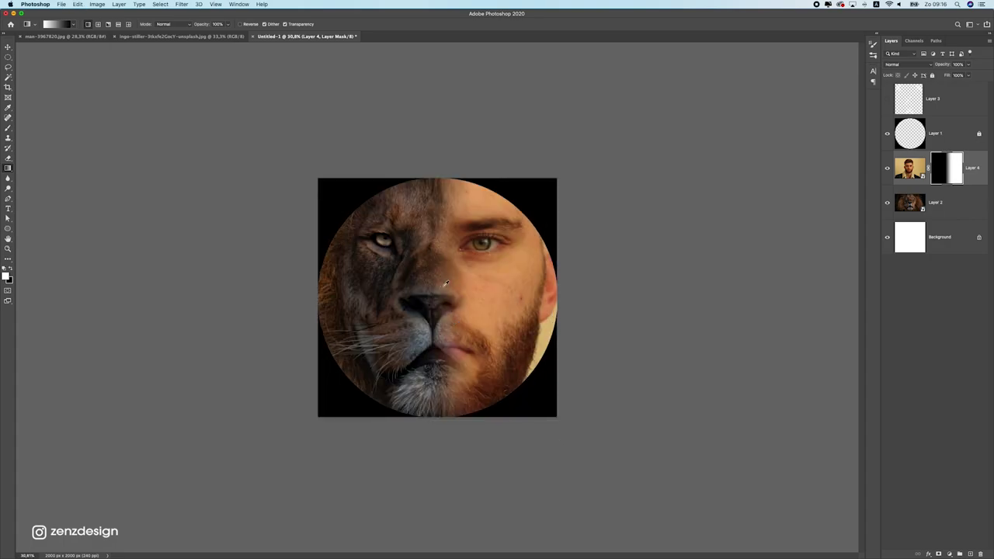
scroll(445, 284, "up", 1)
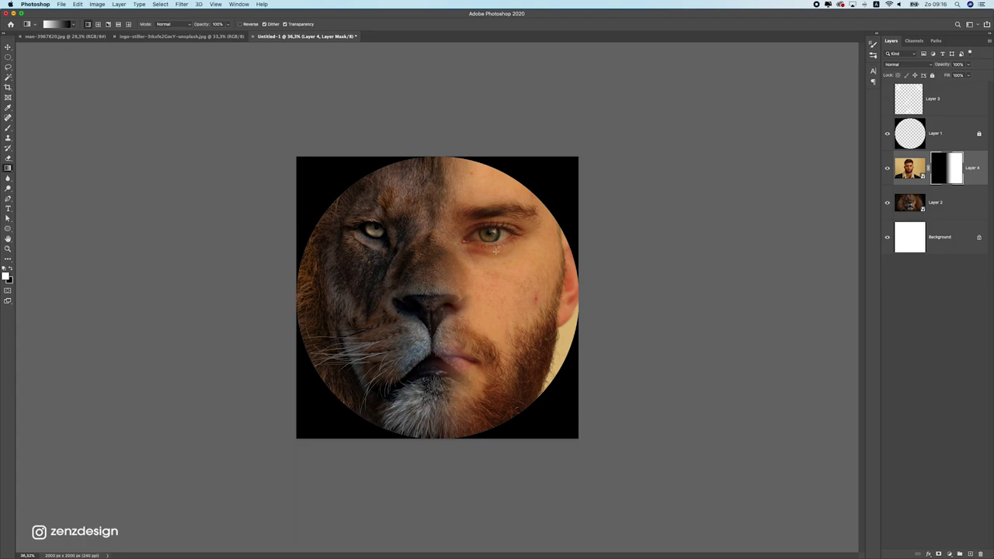
Rasterize the lion layer, select its visible eye with the Elliptical Marquee tool, and copy the selection to a new layer
left_click(903, 207)
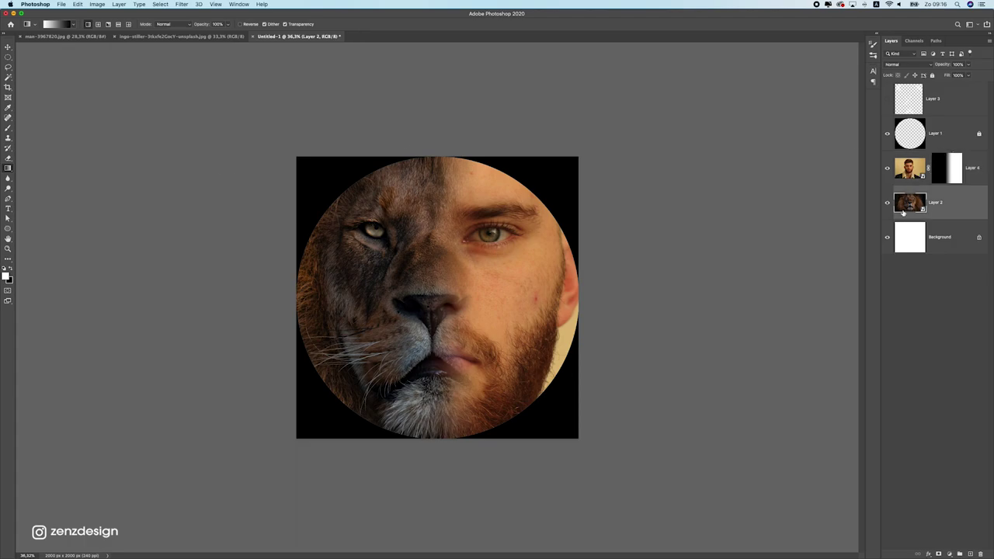
right_click(949, 204)
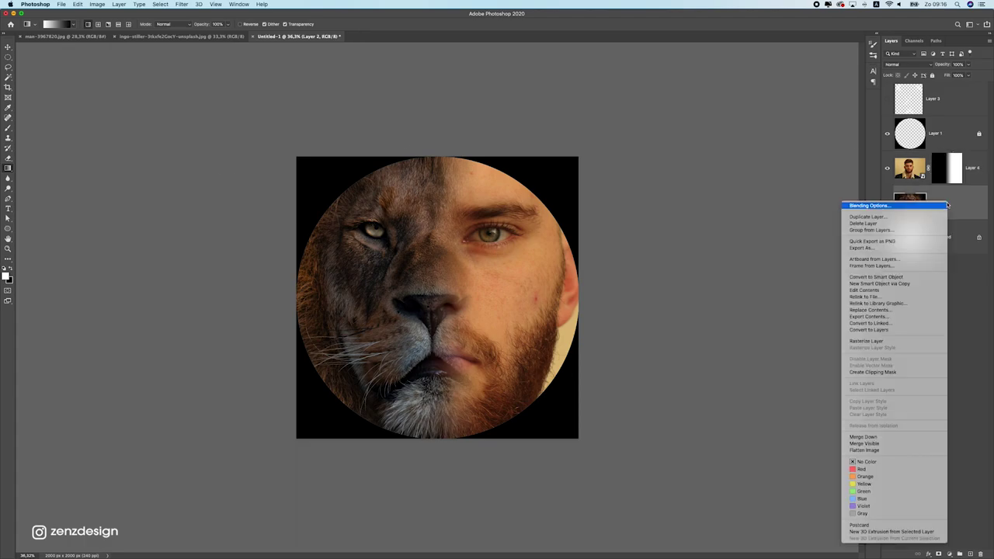
left_click(876, 342)
right_click(8, 57)
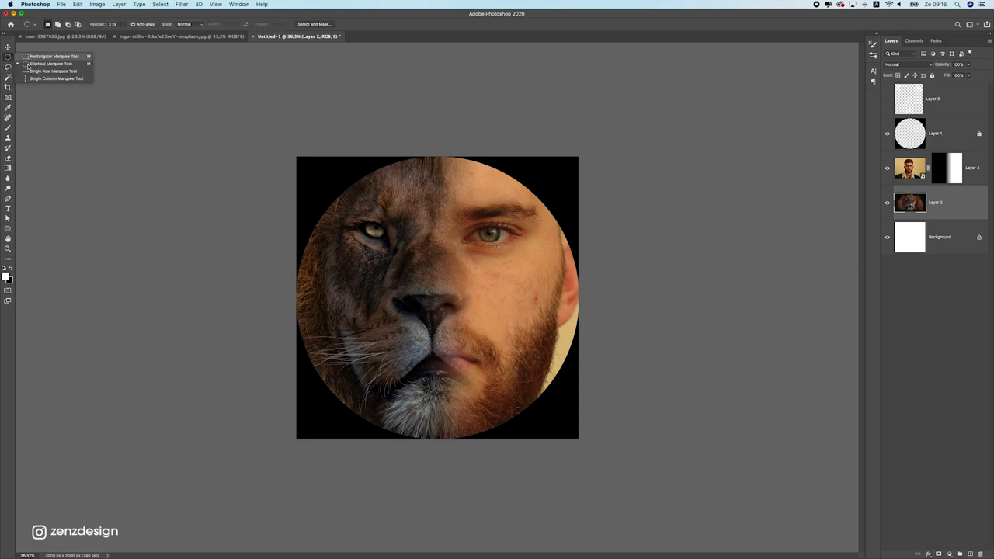
left_click(43, 64)
left_click_drag(344, 206, 389, 228)
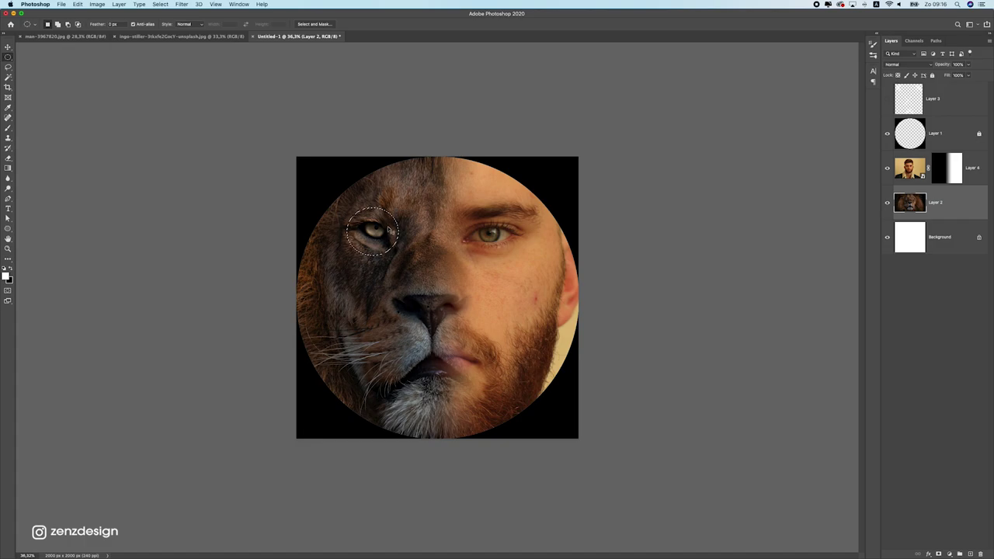
key("ctrl+j")
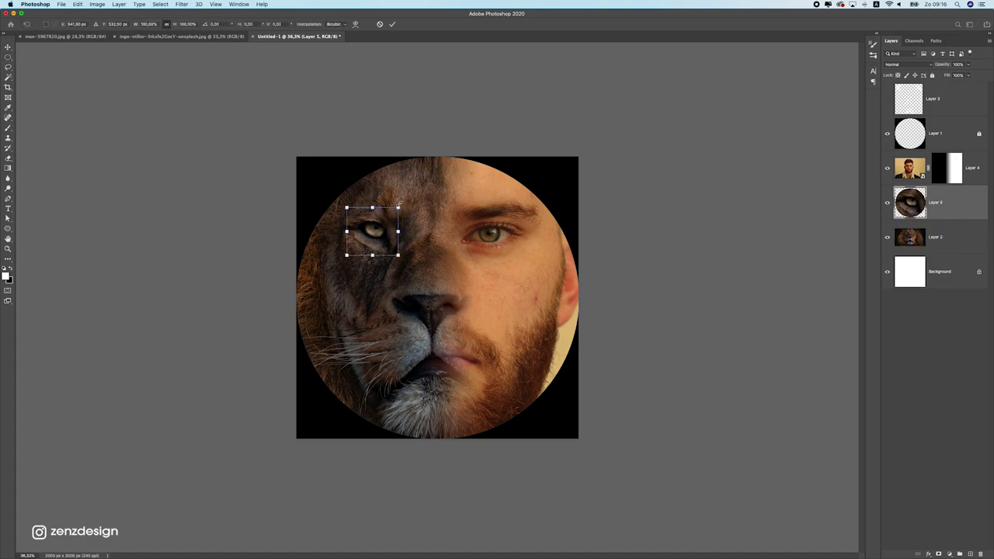
key("Return")
Convert the lion's eye copy to a smart object and scale it to about 131% over the original eye
right_click(945, 201)
left_click(884, 295)
right_click(956, 200)
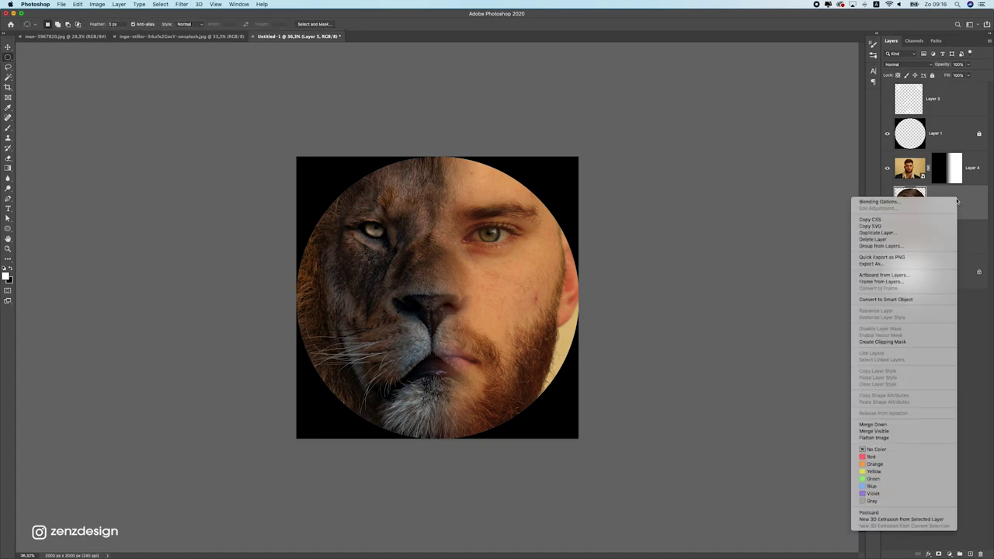
left_click(885, 299)
key("ctrl+t")
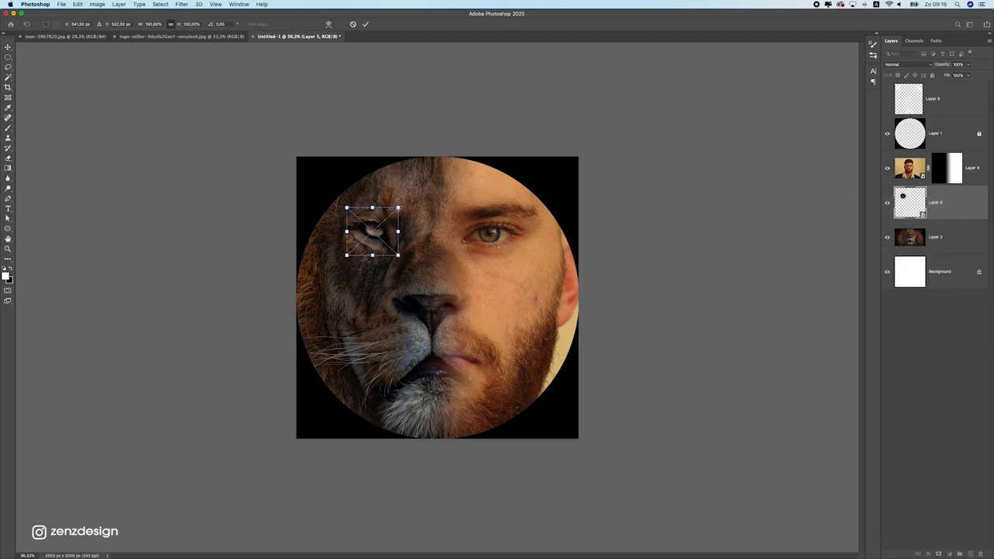
left_click_drag(400, 205, 410, 202)
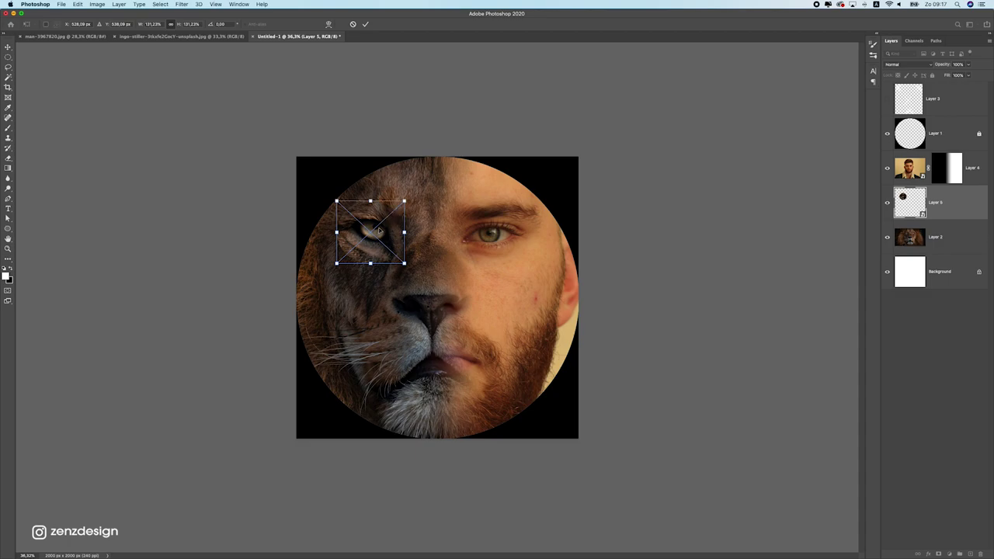
key("Return")
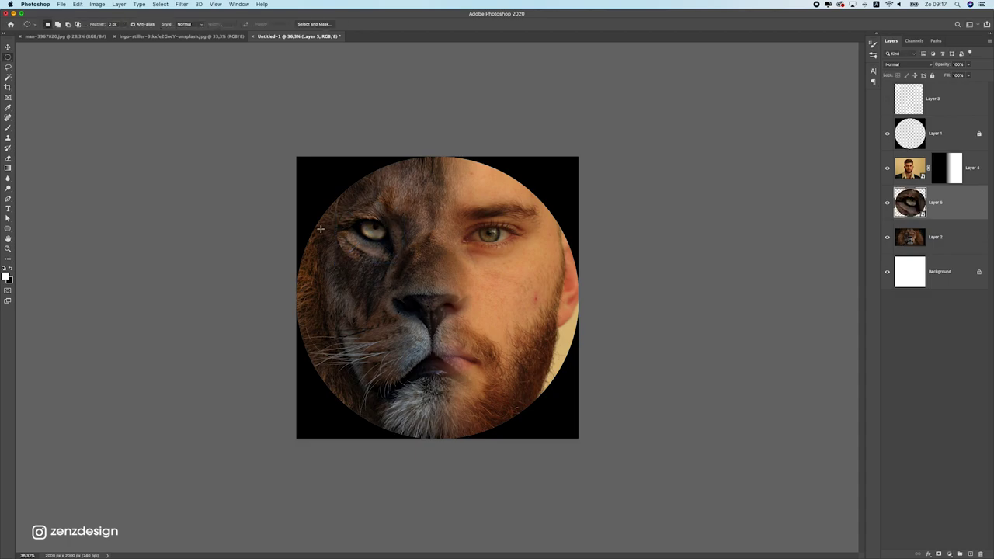
Refine the size of the lion's eye copy and nudge it slightly outward, away from the nose, to balance the man's eye
scroll(403, 239, "up", 5)
scroll(383, 247, "down", 8)
scroll(384, 252, "up", 5)
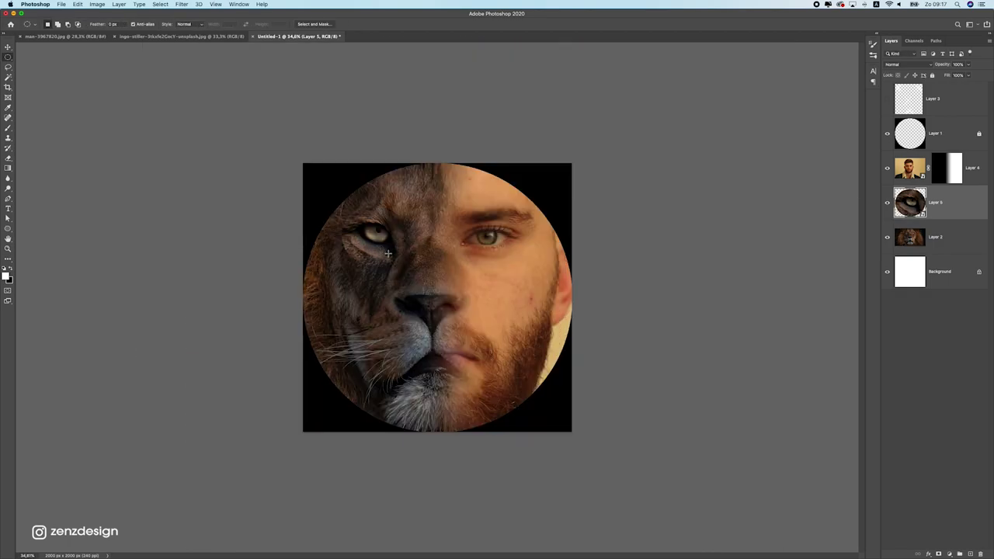
key("super+t")
left_click_drag(342, 205, 338, 202)
key("Return")
key("super+t")
left_click_drag(410, 269, 367, 240)
key("Return")
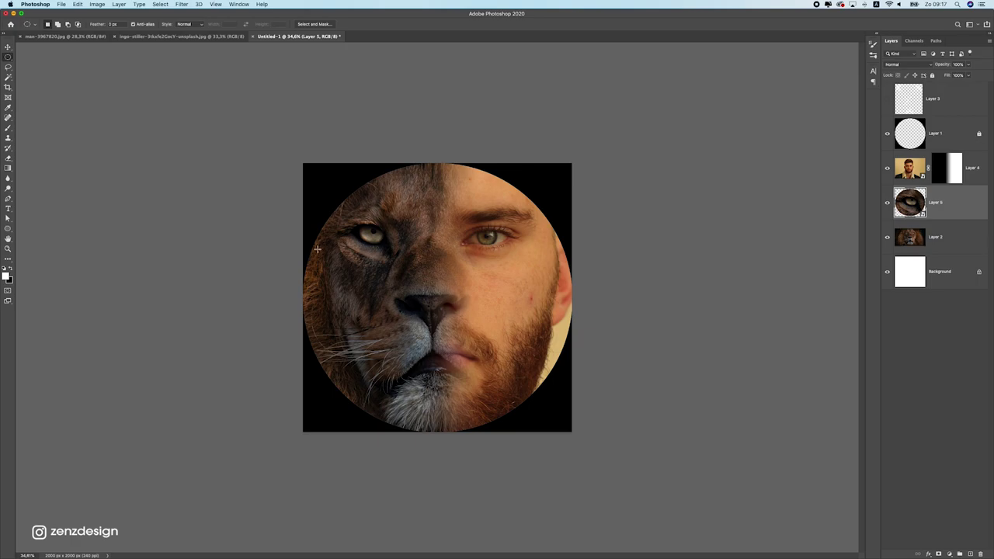
left_click(10, 48)
left_click_drag(358, 229, 355, 227)
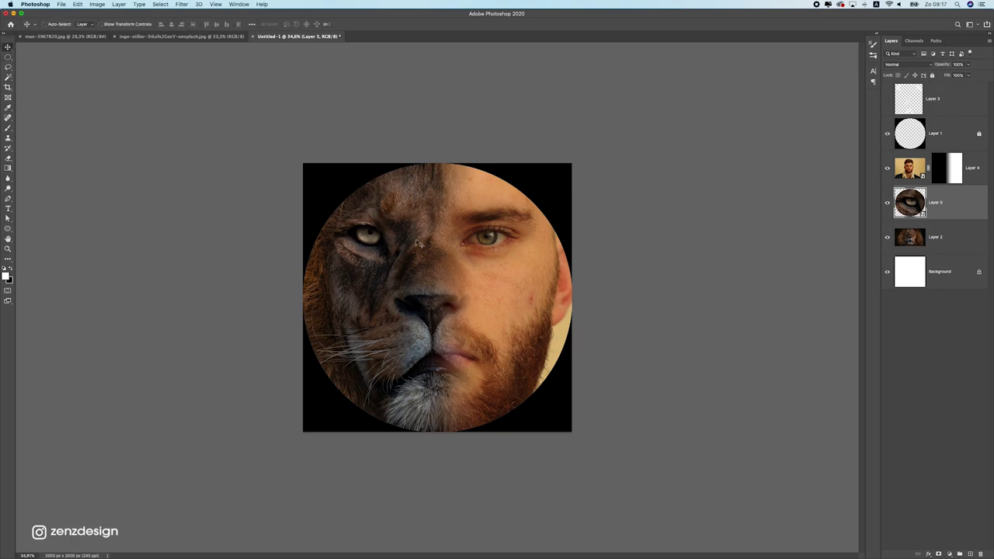
Nudge the lion's eye copy slightly downward to line it up with the man's eye
left_click_drag(417, 239, 416, 242)
scroll(494, 260, "down", 5)
scroll(488, 264, "up", 5)
Scale the man's portrait down to about 121% and shift it slightly upward so its eye sits level with the lion's
left_click(510, 274, "super")
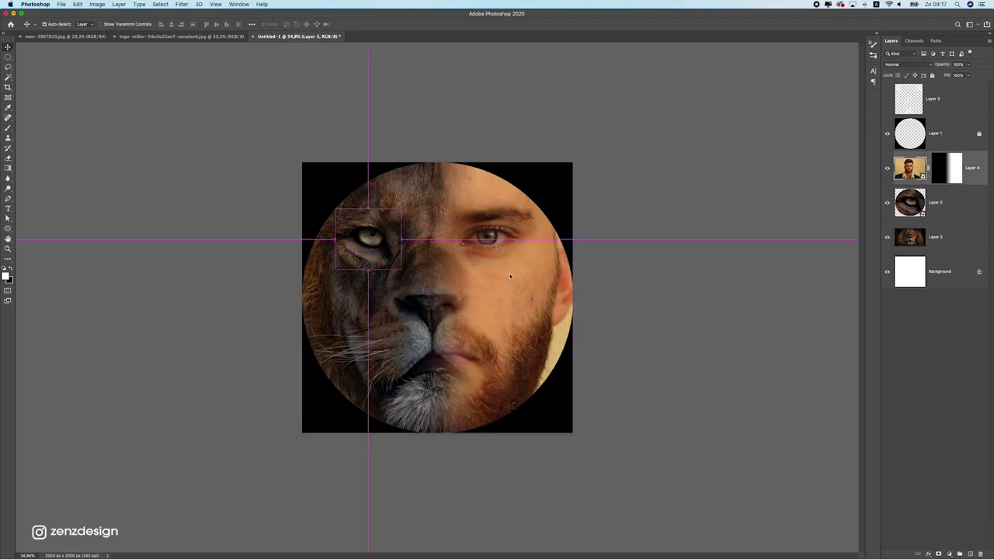
left_click(576, 269, "super")
left_click(560, 269, "super")
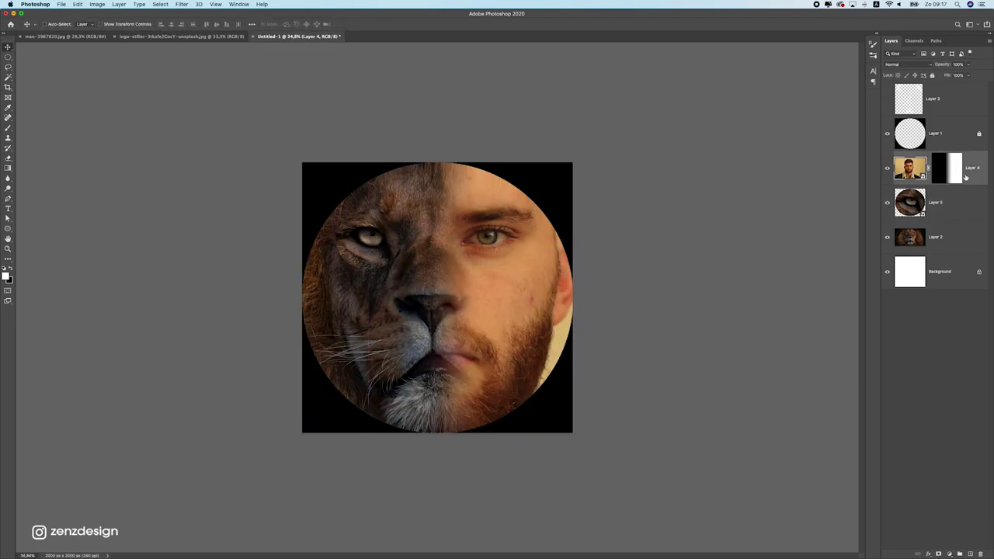
key("super+t")
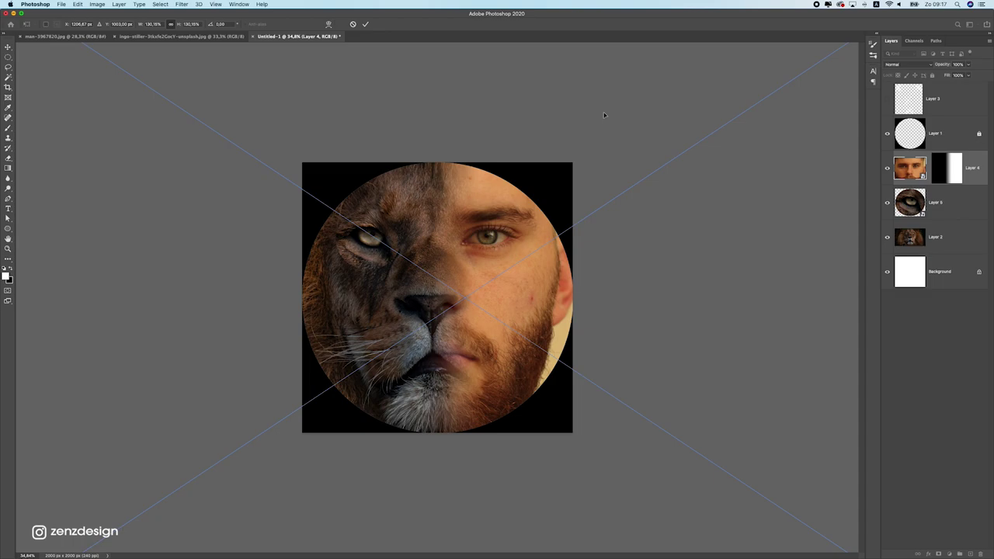
key("super+minus")
left_click_drag(651, 432, 636, 422)
scroll(425, 264, "up", 2)
key("Return")
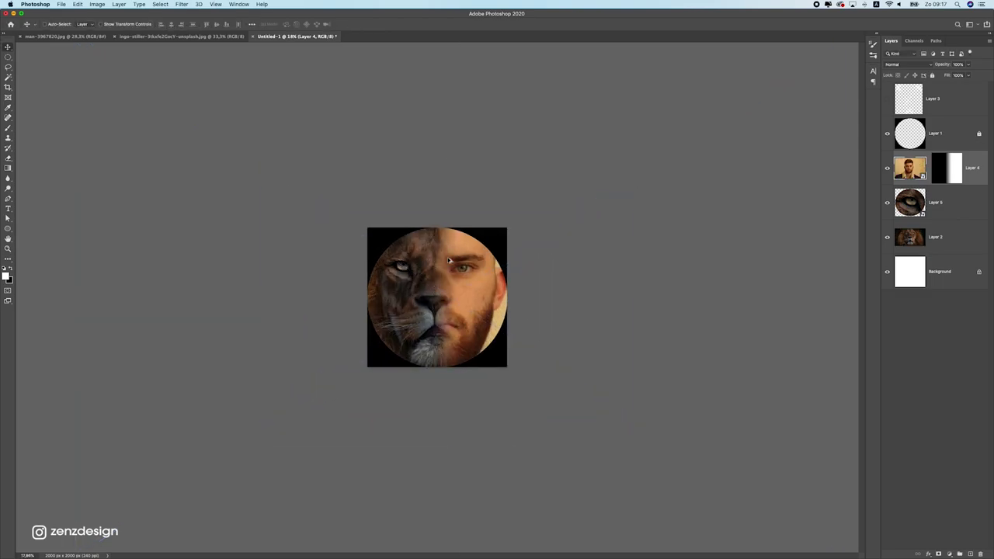
scroll(475, 257, "up", 4)
left_click_drag(488, 238, 487, 231)
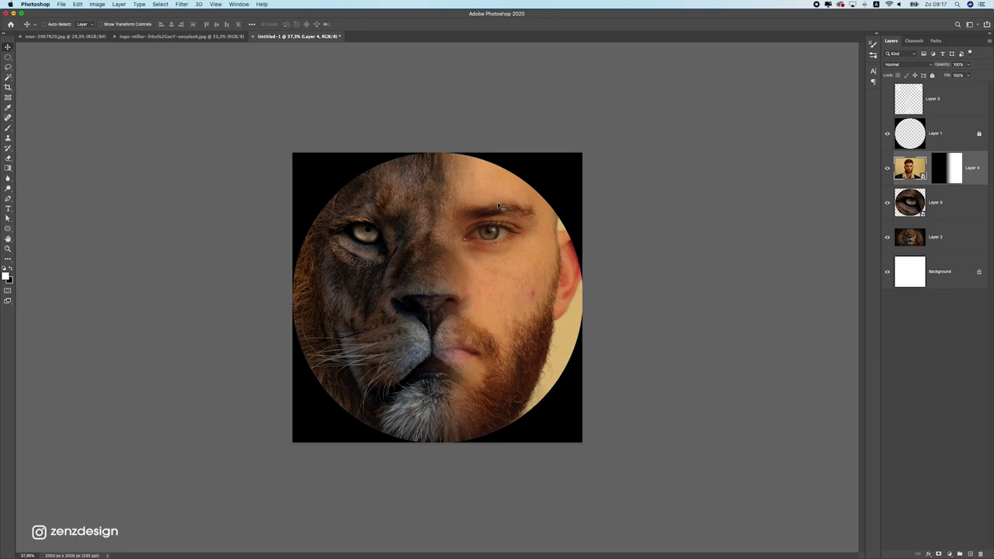
Add a layer mask to the lion's eye copy and paint black over its hard outer edge
left_click(936, 210)
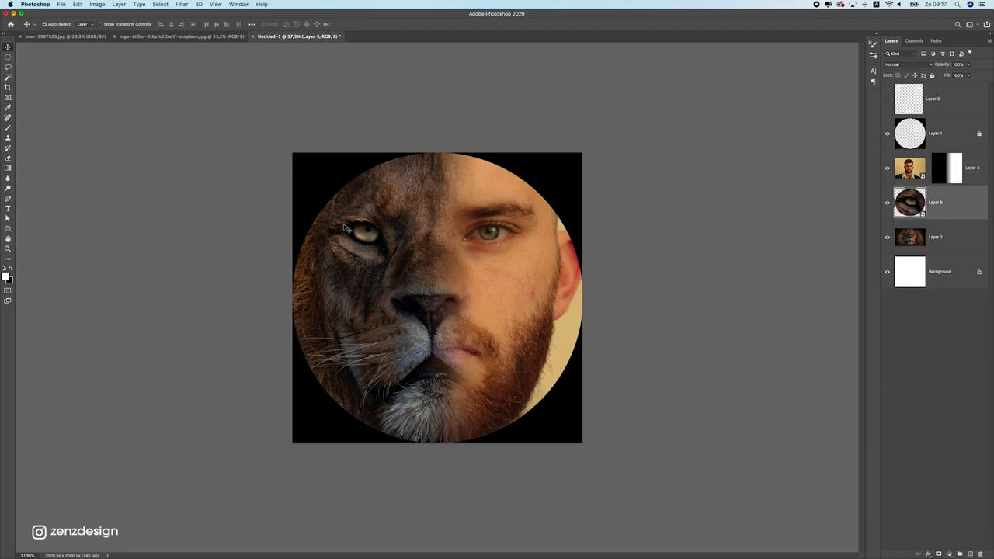
scroll(346, 227, "up", 5)
scroll(342, 355, "up", 3)
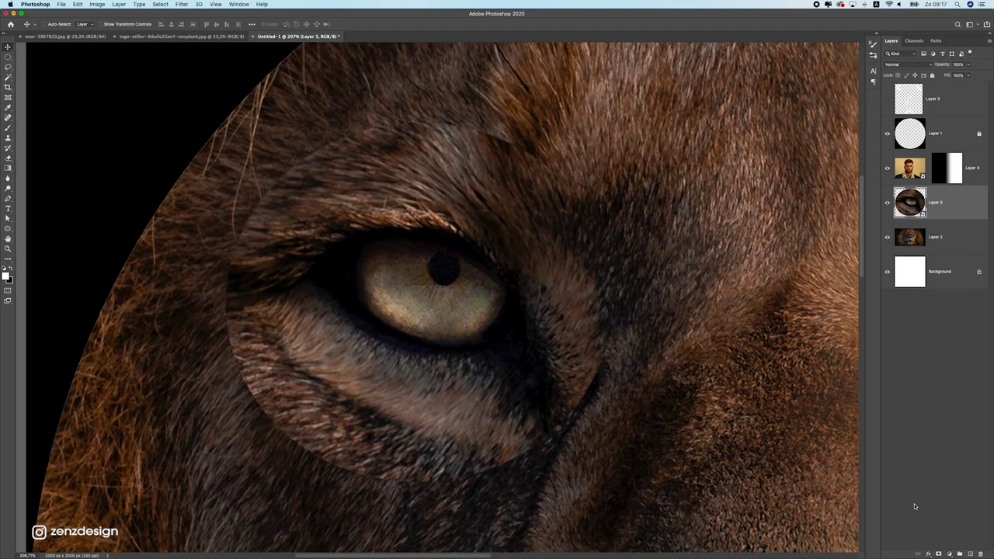
left_click(939, 553)
key("b")
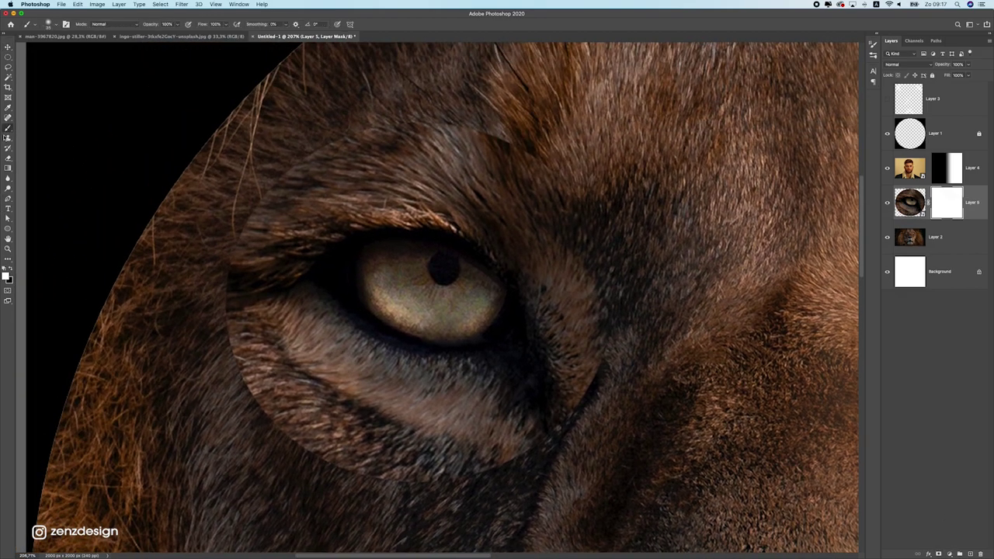
left_click(11, 268)
mouse_move(253, 282)
left_mouse_down()
mouse_move(293, 161)
mouse_move(236, 192)
mouse_move(233, 210)
mouse_move(270, 194)
mouse_move(317, 145)
mouse_move(535, 133)
mouse_move(676, 185)
mouse_move(214, 195)
left_mouse_up()
Using a larger black brush, mask the remaining edges of the eye copy so it blends into the surrounding fur
key("bracketright")
key("bracketright")
key("bracketright")
key("bracketright")
scroll(412, 230, "down", 5)
mouse_move(430, 197)
left_mouse_down()
mouse_move(474, 342)
mouse_move(487, 236)
mouse_move(462, 237)
mouse_move(462, 303)
mouse_move(425, 338)
mouse_move(445, 310)
mouse_move(278, 316)
mouse_move(495, 309)
mouse_move(367, 292)
mouse_move(328, 298)
mouse_move(475, 316)
mouse_move(341, 277)
mouse_move(469, 302)
mouse_move(349, 277)
left_mouse_up()
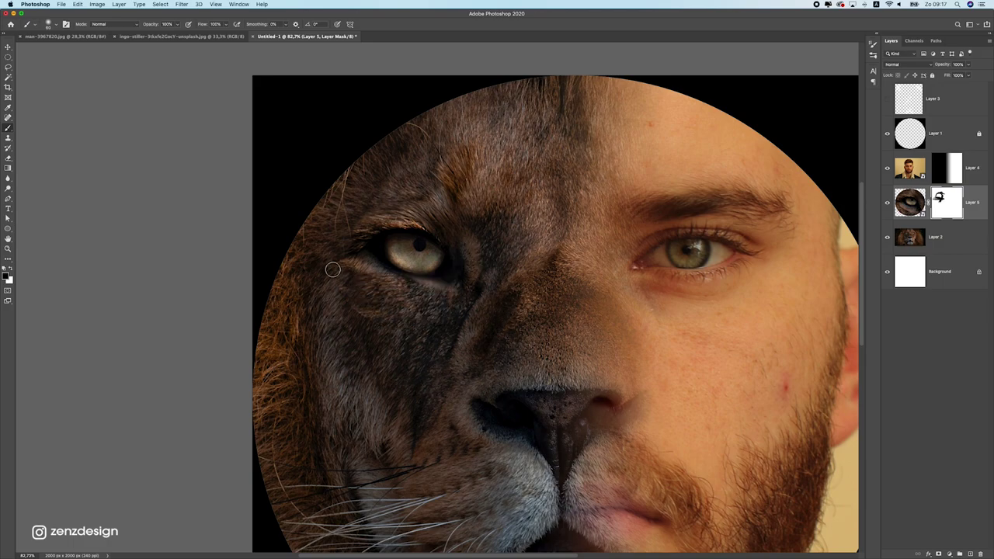
scroll(381, 310, "down", 3)
scroll(404, 290, "up", 3)
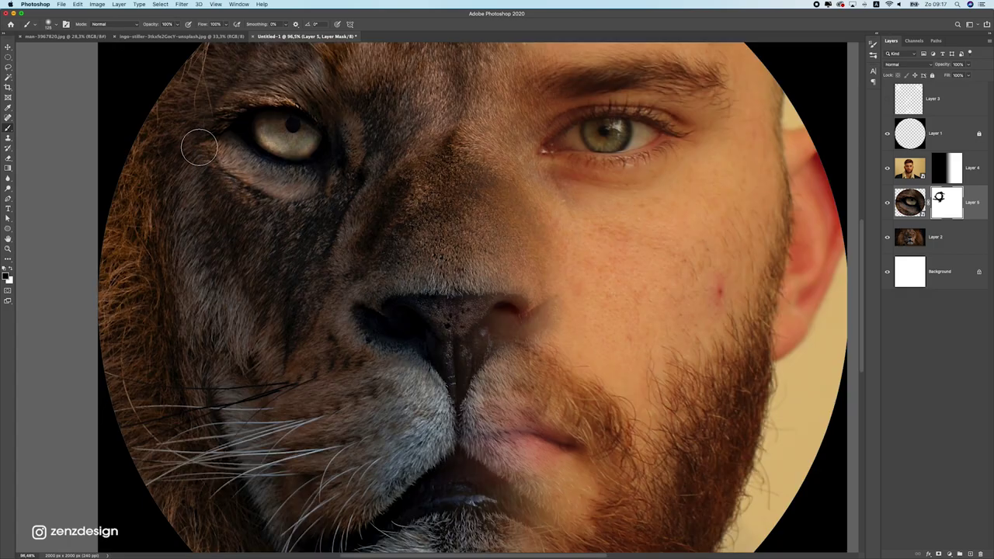
scroll(307, 256, "down", 1)
scroll(409, 241, "down", 2)
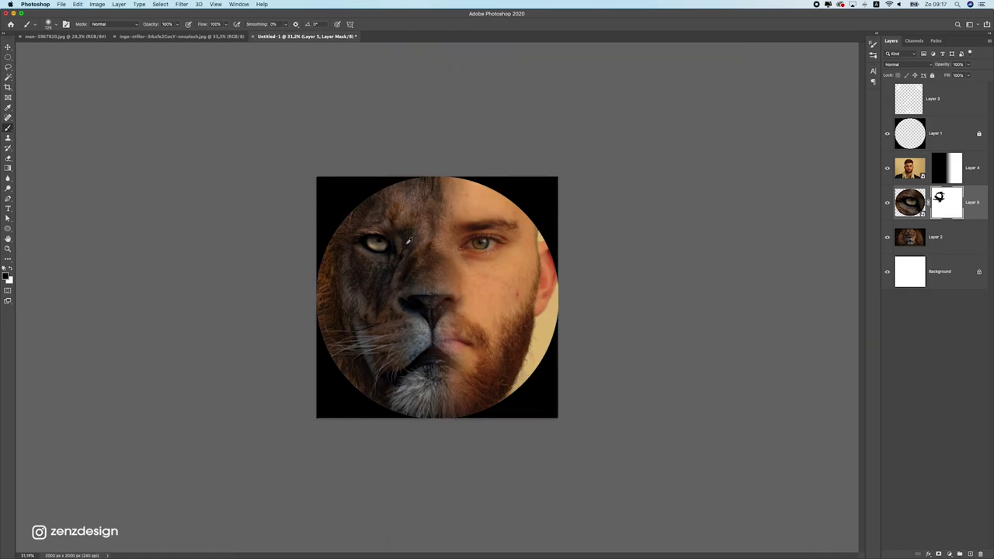
scroll(420, 241, "up", 1)
scroll(430, 288, "down", 1)
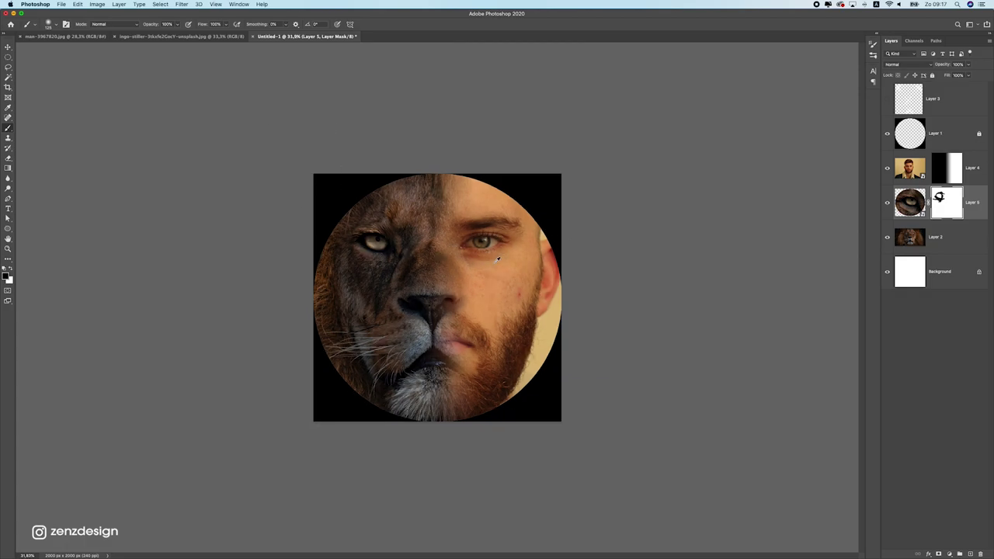
scroll(435, 279, "up", 1)
left_click(8, 49)
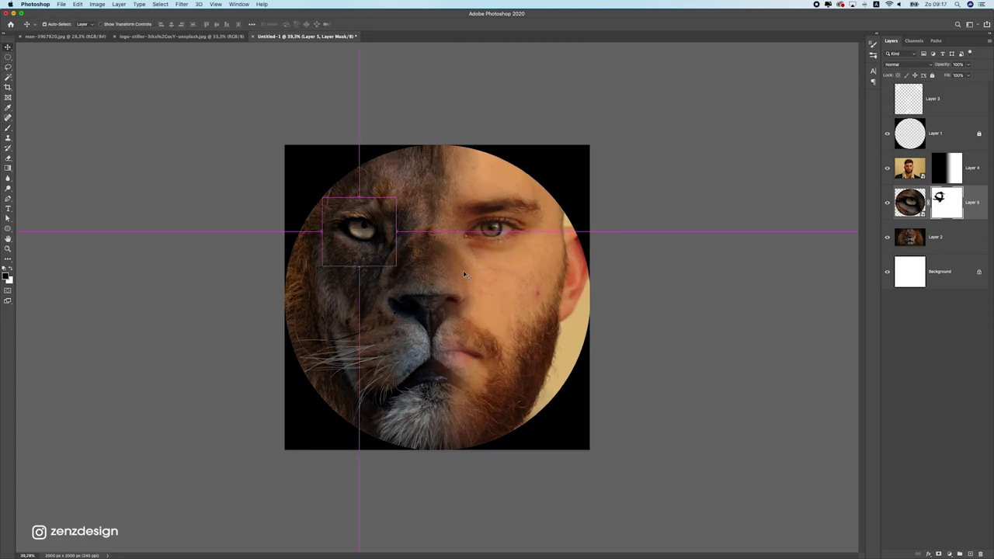
left_click(931, 237)
left_click_drag(412, 280, 419, 289)
key("super+z")
Stretch the man's portrait vertically to about 122.7% height and reposition it so the facial features line up with the lion's
left_click(948, 166)
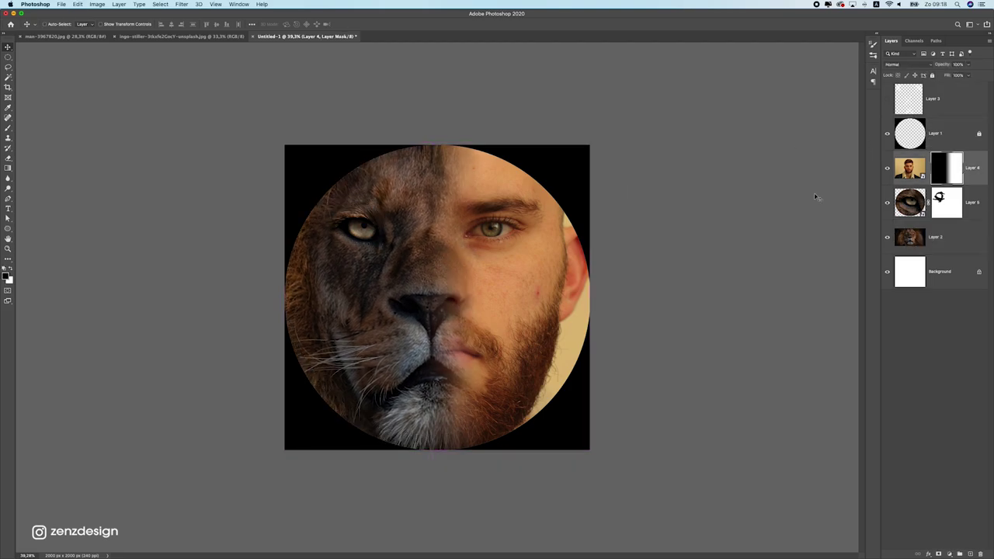
left_click(909, 168)
left_click_drag(564, 217, 544, 208)
key("ctrl+t")
key("ctrl+0")
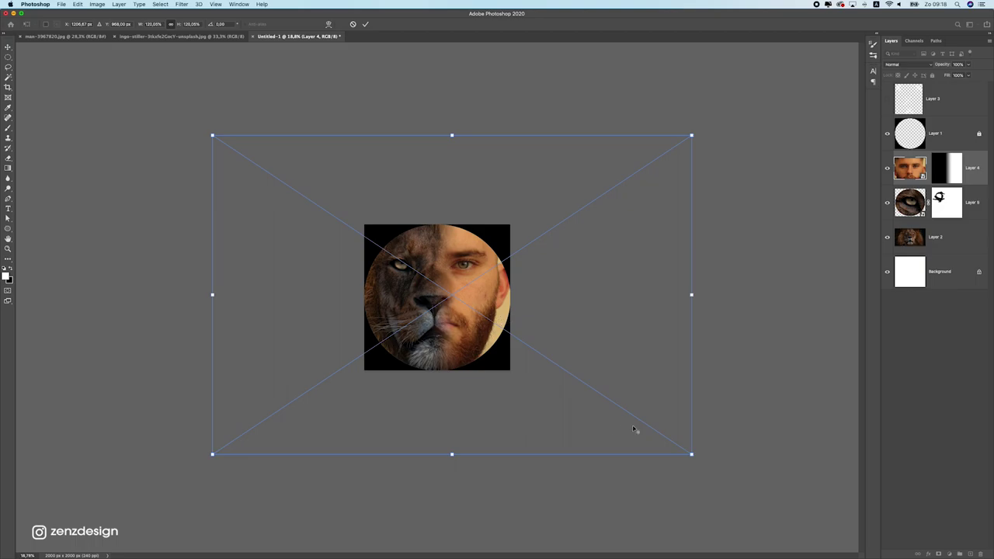
left_click_drag(451, 456, 452, 460)
left_click_drag(494, 302, 493, 300)
key("ctrl+plus")
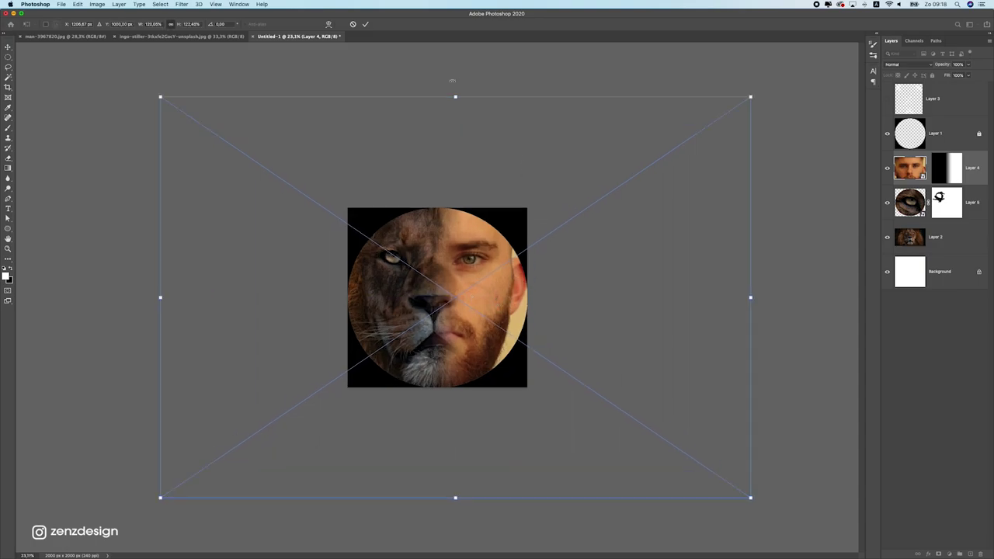
mouse_move(457, 94)
left_mouse_down()
mouse_move(460, 81)
mouse_move(457, 96)
left_mouse_up()
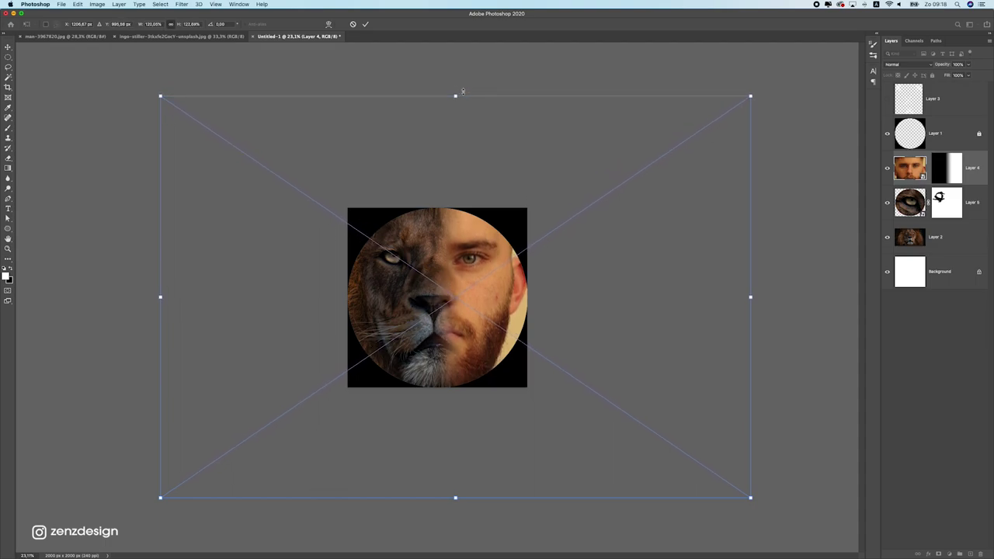
key("Return")
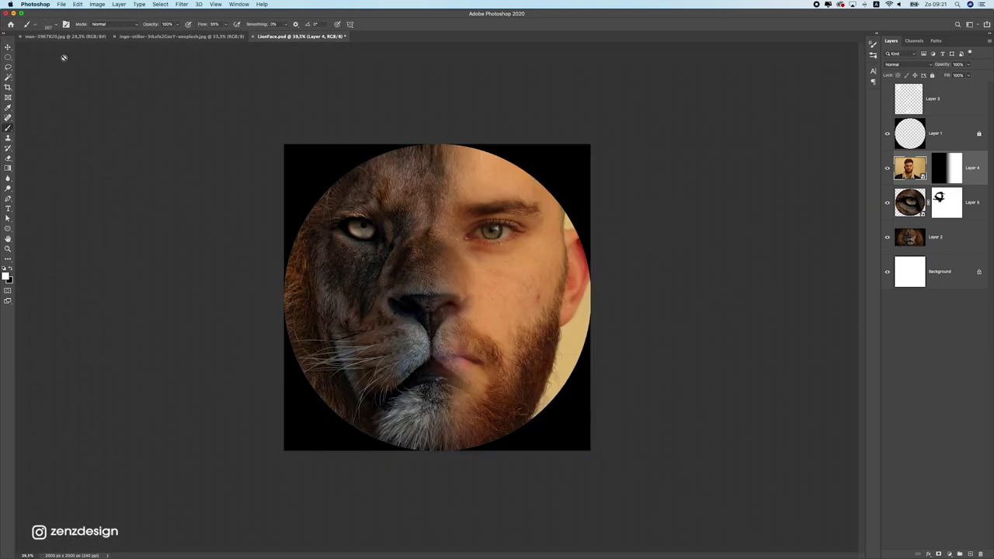
Choose the Short Hair or Fur brush from the skin and hair texture brush set
left_click(48, 23)
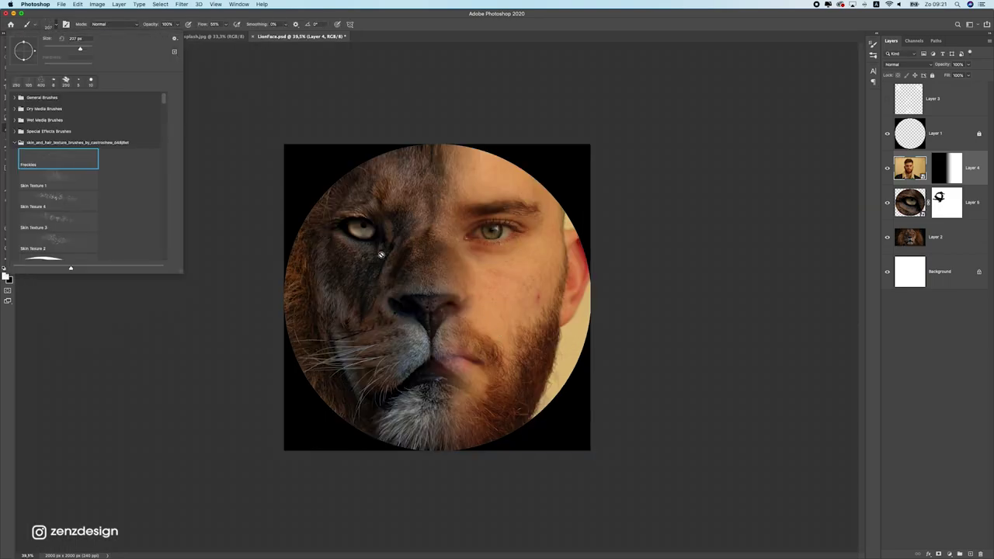
scroll(33, 227, "down", 6)
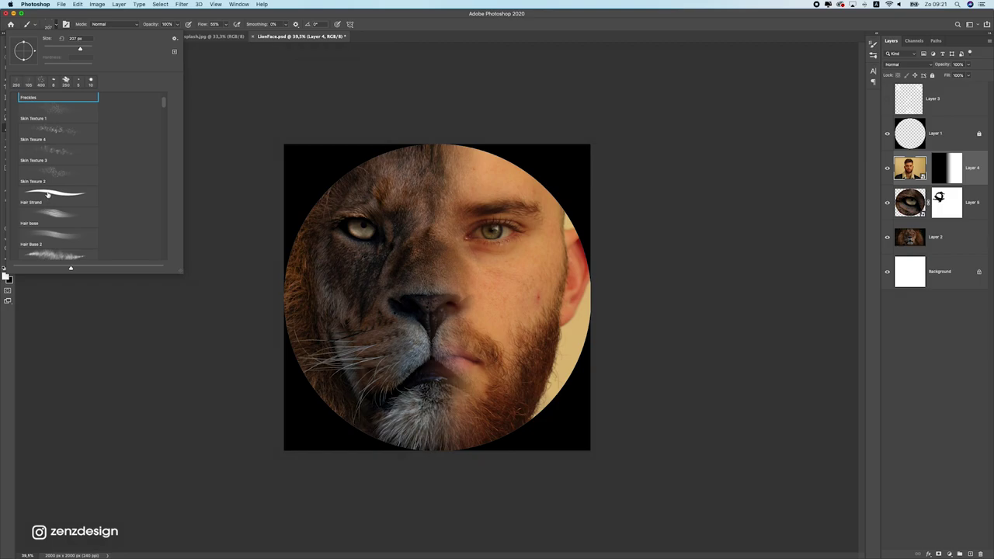
left_click(54, 170)
scroll(55, 173, "up", 2)
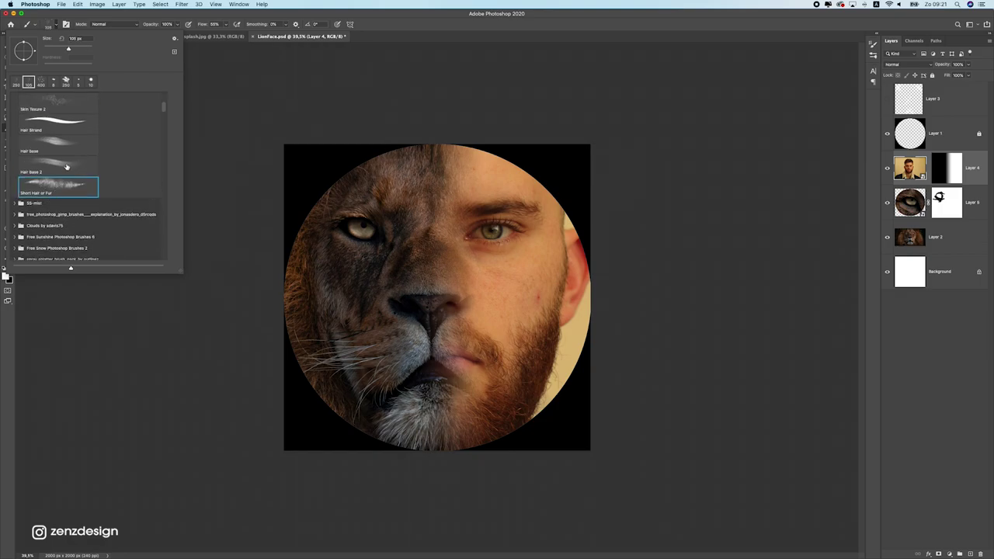
left_click(430, 19)
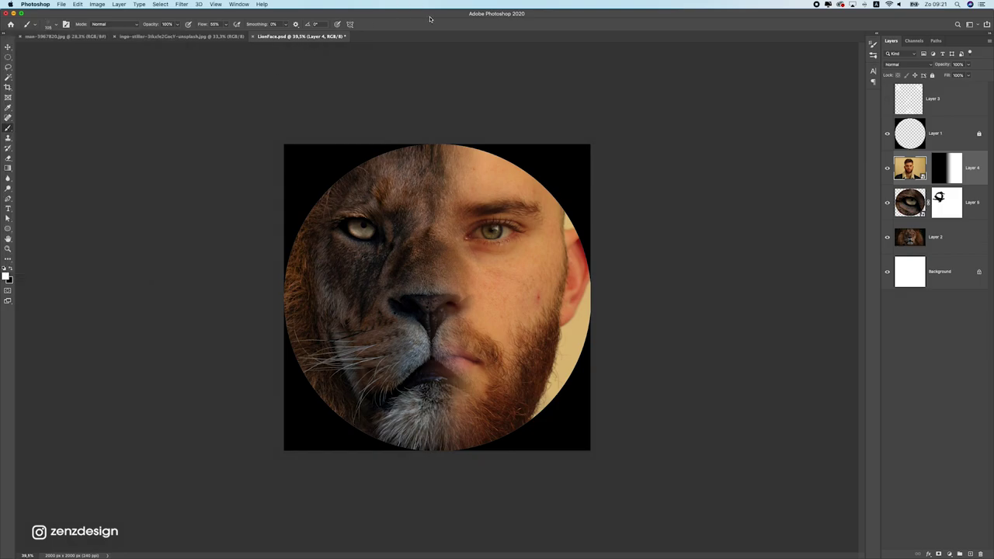
Paint white on the portrait's mask along the face's centre from the nose to the forehead, forming a furry dividing edge
left_click(940, 165)
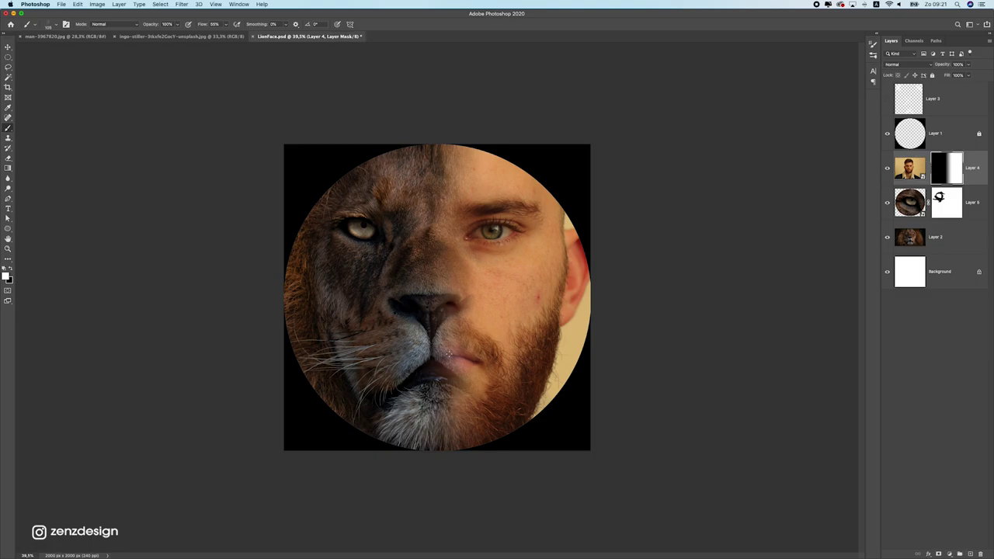
mouse_move(441, 249)
left_mouse_down()
mouse_move(440, 326)
mouse_move(447, 278)
mouse_move(458, 305)
left_mouse_up()
key("super+z")
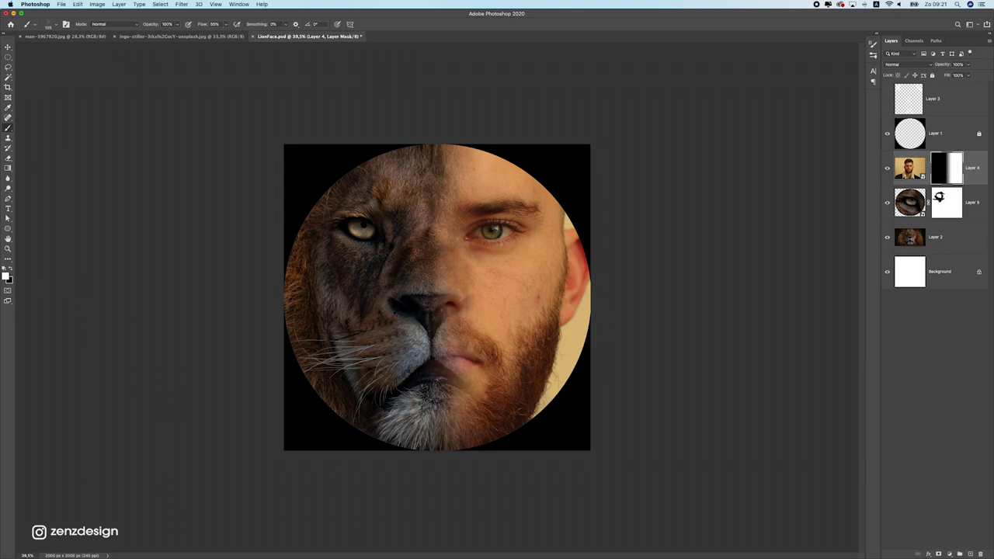
mouse_move(440, 272)
left_mouse_down()
mouse_move(437, 328)
mouse_move(435, 246)
mouse_move(448, 175)
mouse_move(452, 188)
mouse_move(434, 226)
mouse_move(431, 204)
mouse_move(448, 231)
mouse_move(437, 167)
left_mouse_up()
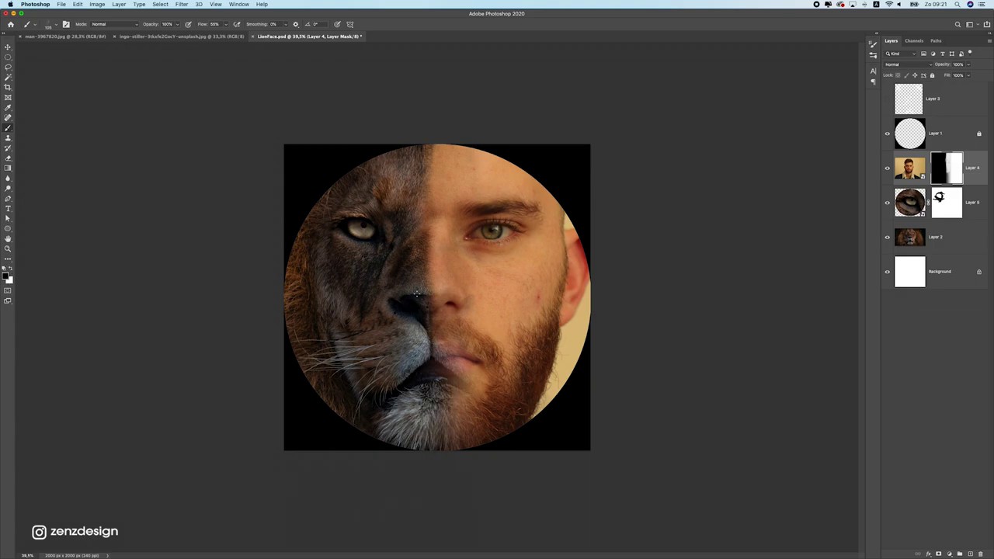
Paint white on the portrait's mask over the mouth and chin to extend the man's half down the dividing line
mouse_move(417, 294)
left_mouse_down()
mouse_move(458, 306)
mouse_move(419, 290)
mouse_move(432, 257)
left_mouse_up()
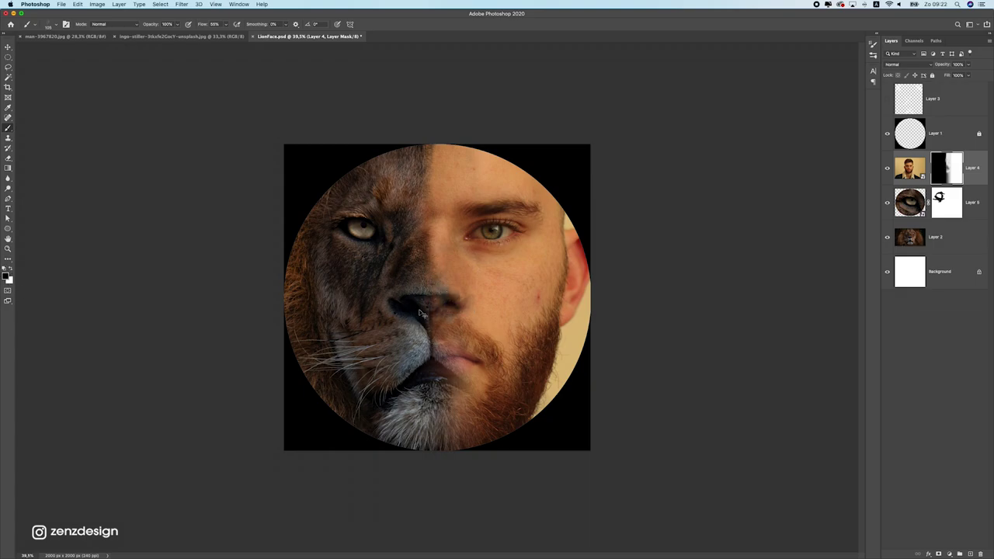
left_click_drag(421, 313, 446, 261)
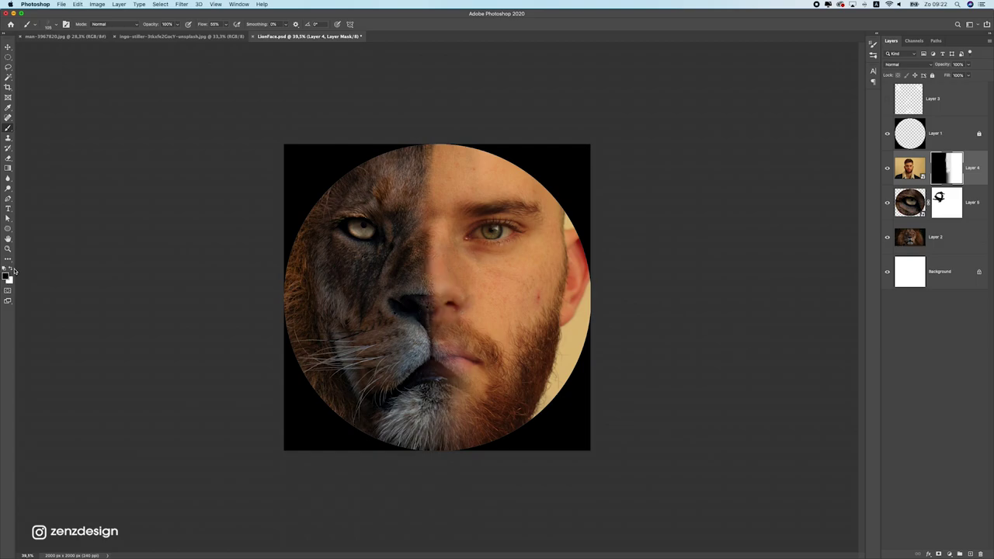
left_click(11, 269)
mouse_move(454, 361)
left_mouse_down()
mouse_move(437, 376)
mouse_move(446, 420)
left_mouse_up()
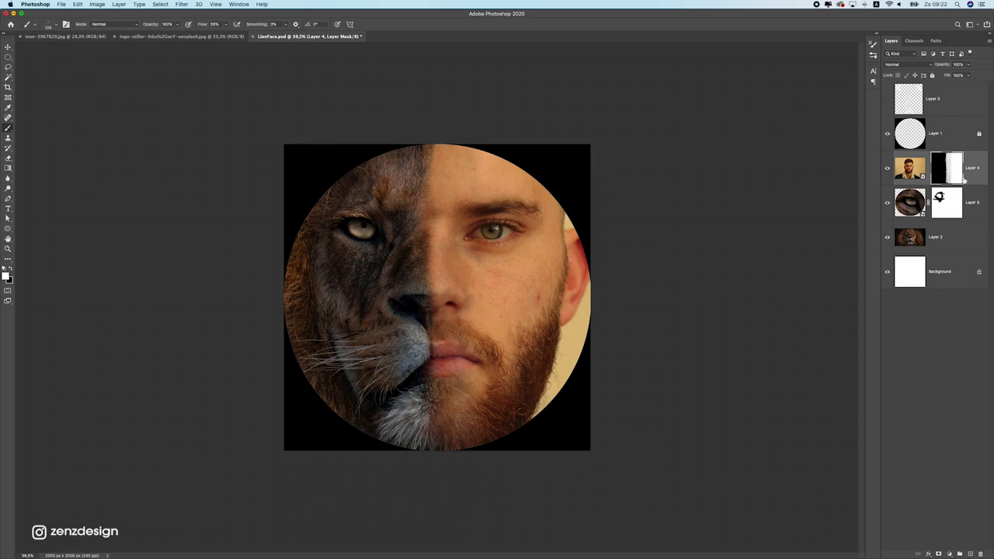
Merge the lion layer with its masked eye copy and convert the merged layer to a smart object
left_click(908, 197)
left_click(908, 237)
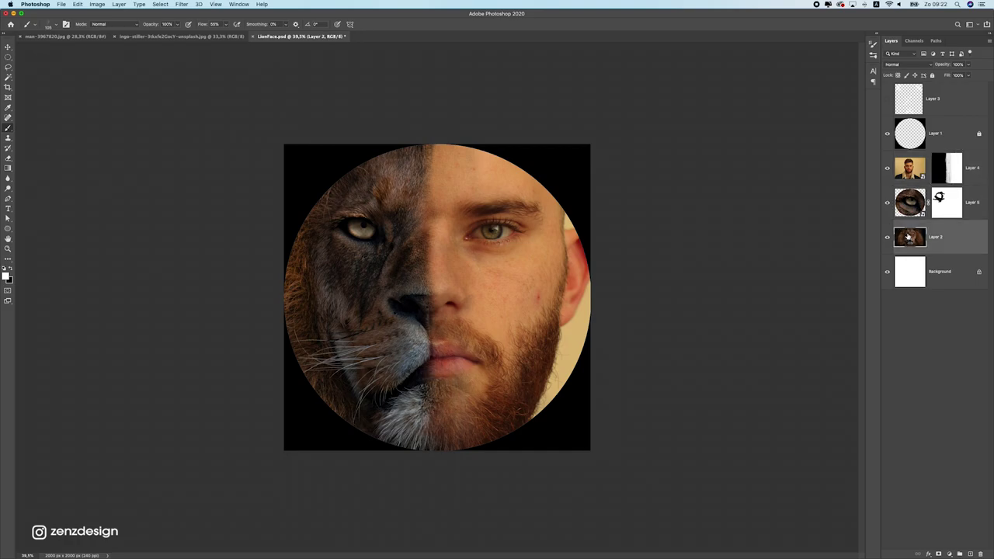
left_click(977, 200, "shift")
key("super+e")
right_click(963, 201)
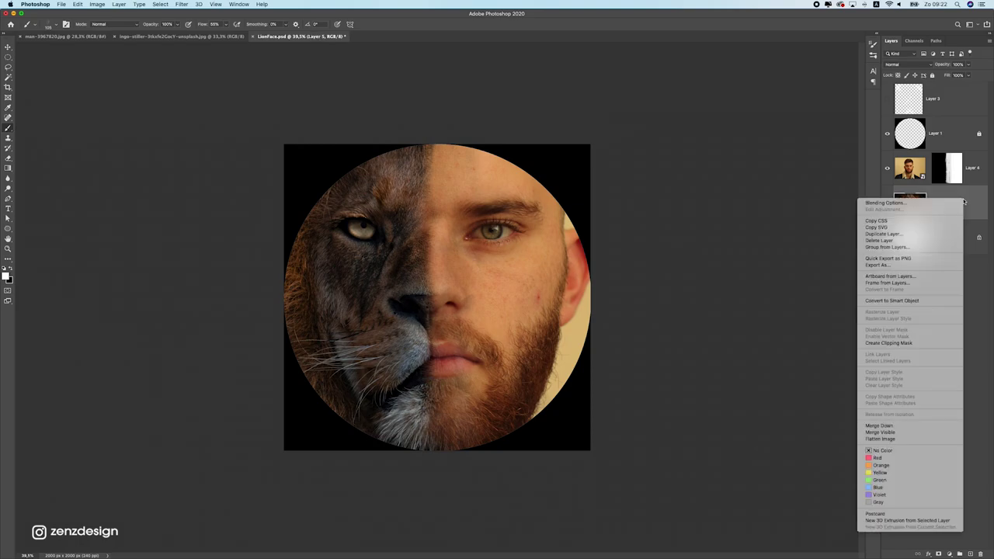
left_click(882, 300)
Start a Puppet Warp on the lion smart object and pin its mouth, nose, cheek and brow
left_click(119, 4)
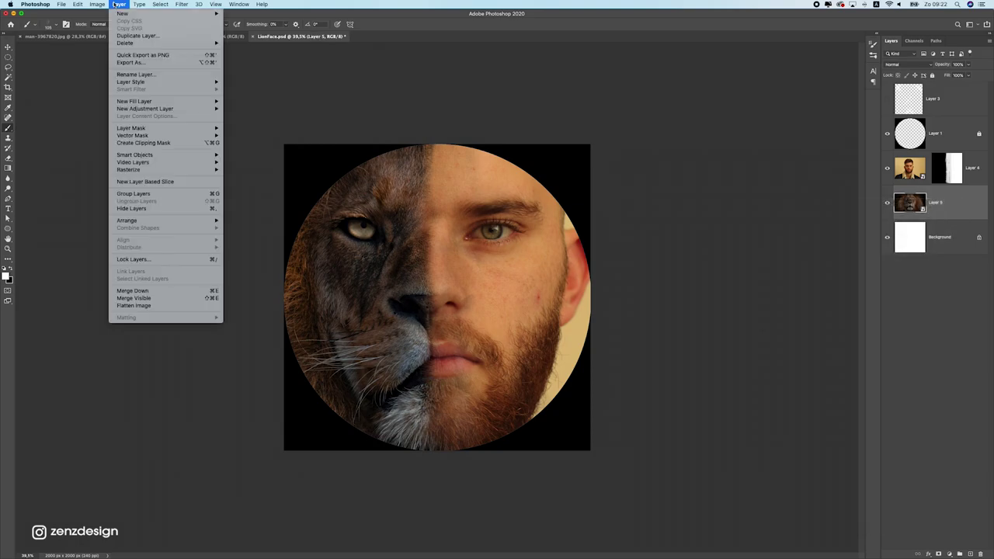
left_click(118, 4)
left_click(76, 4)
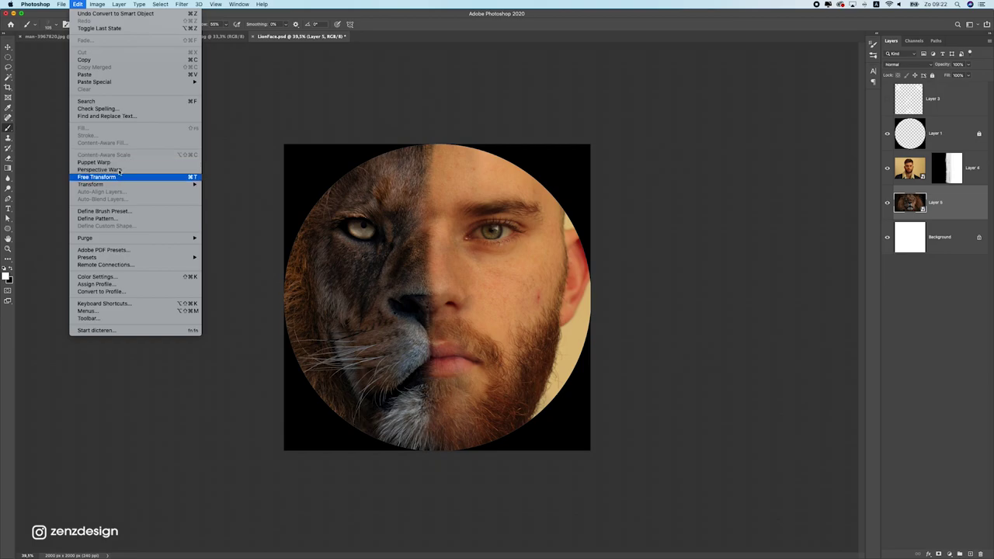
left_click(94, 162)
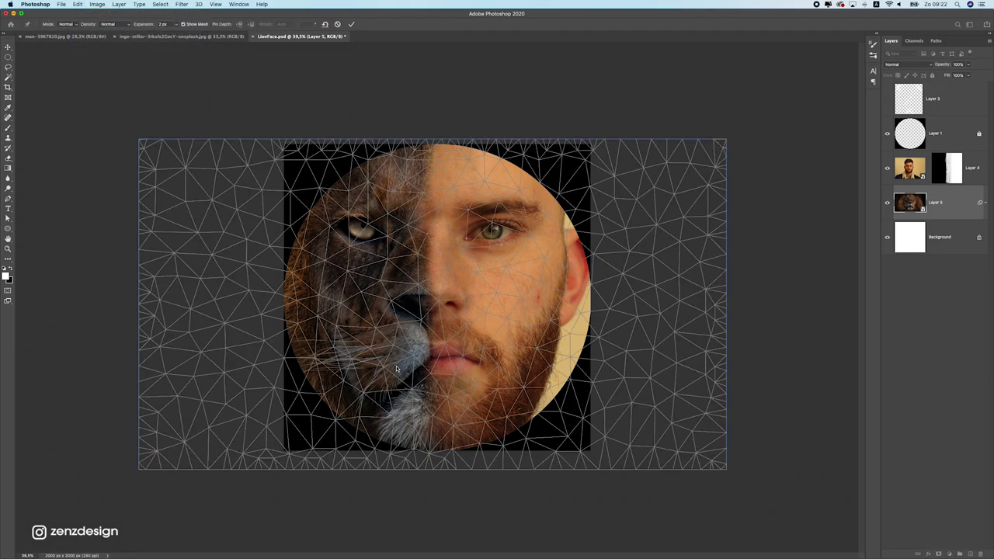
left_click(390, 396)
left_click(423, 302)
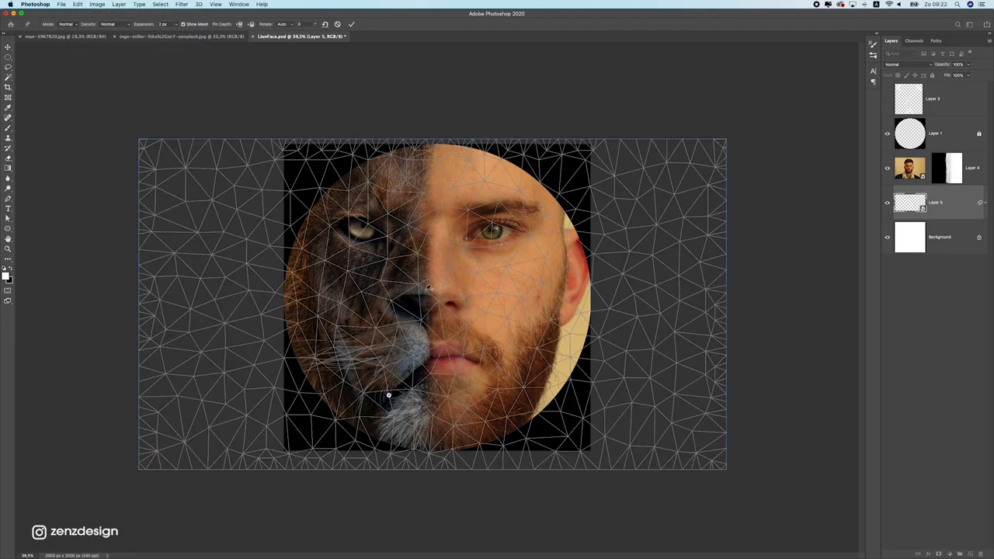
left_click(326, 308)
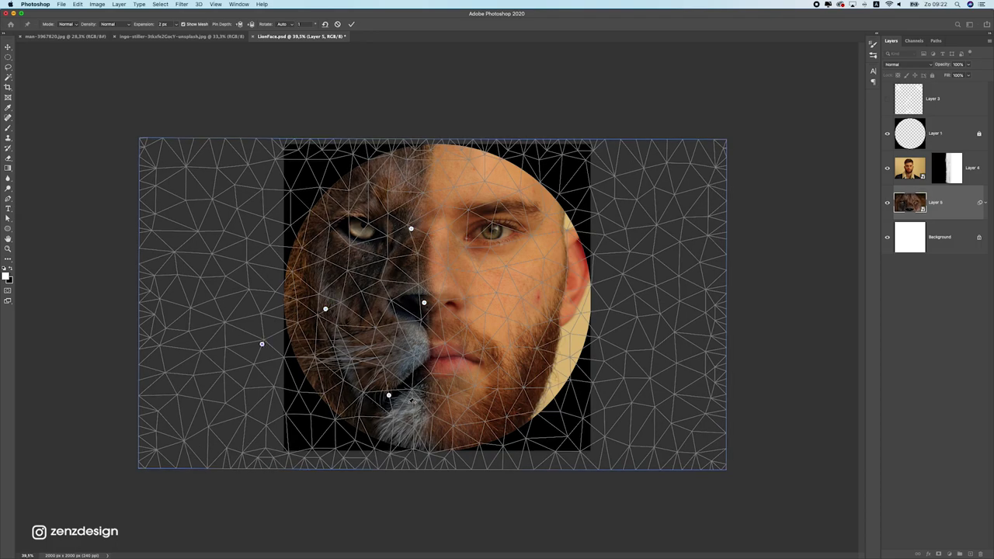
Move the lion's mouth pin upward towards the man's lips and add pins around the chin, muzzle and mouth corner
left_click_drag(389, 396, 387, 376)
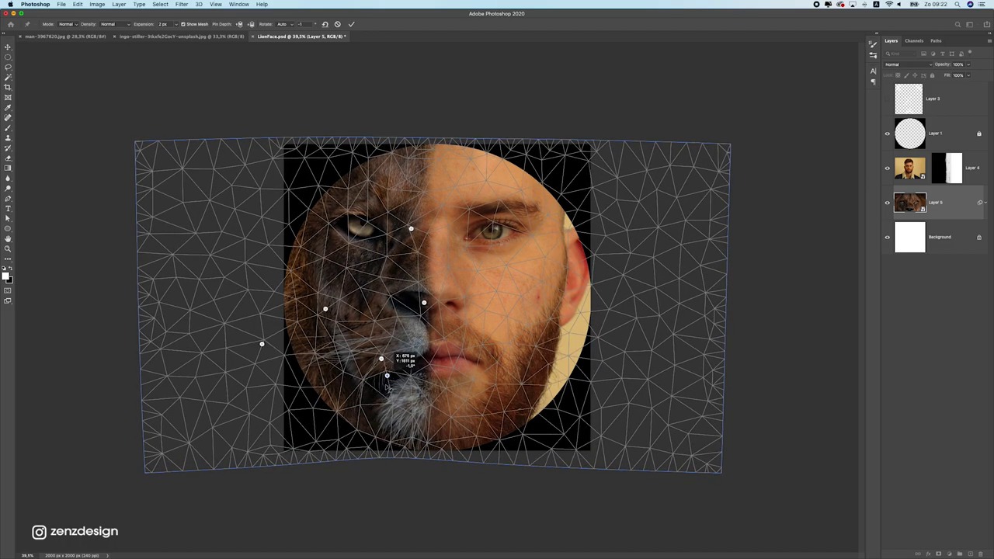
left_click_drag(393, 441, 394, 450)
left_click_drag(381, 359, 428, 342)
left_click(377, 351)
left_click(554, 191)
left_click(382, 359)
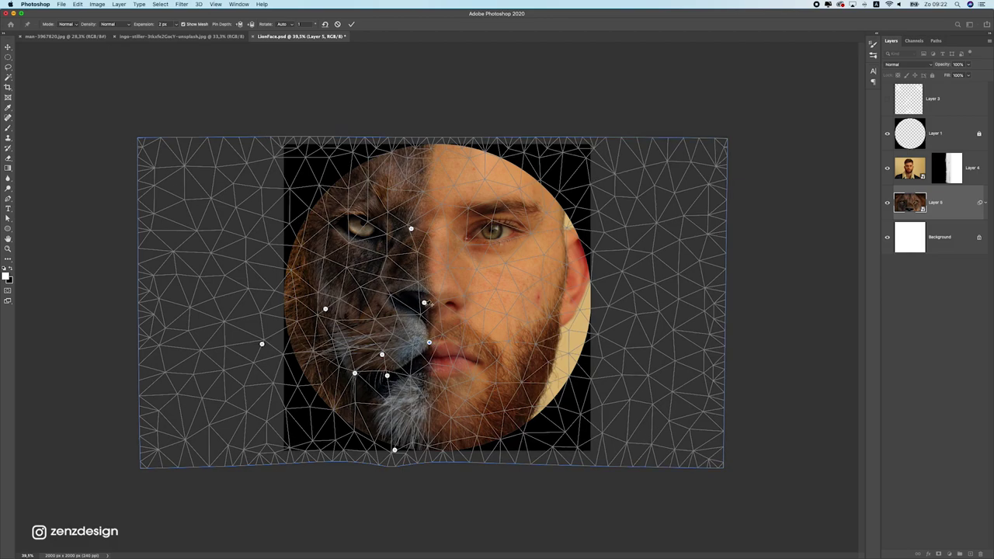
Pin and fine-tune the lion's nose, eye and upper lip to match the man's features, and apply the warp
left_click(424, 302)
left_click(392, 307)
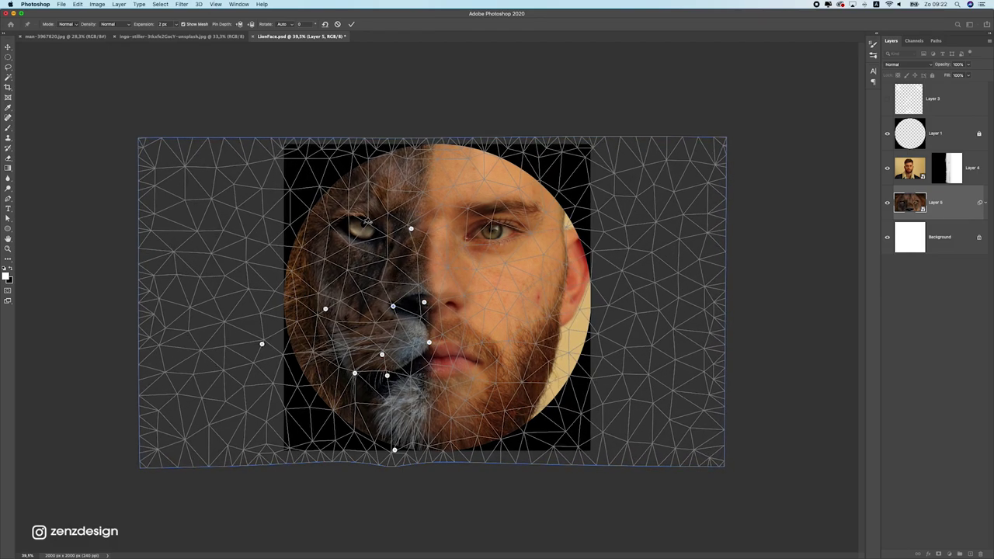
left_click_drag(369, 224, 328, 230)
left_click_drag(419, 356, 429, 342)
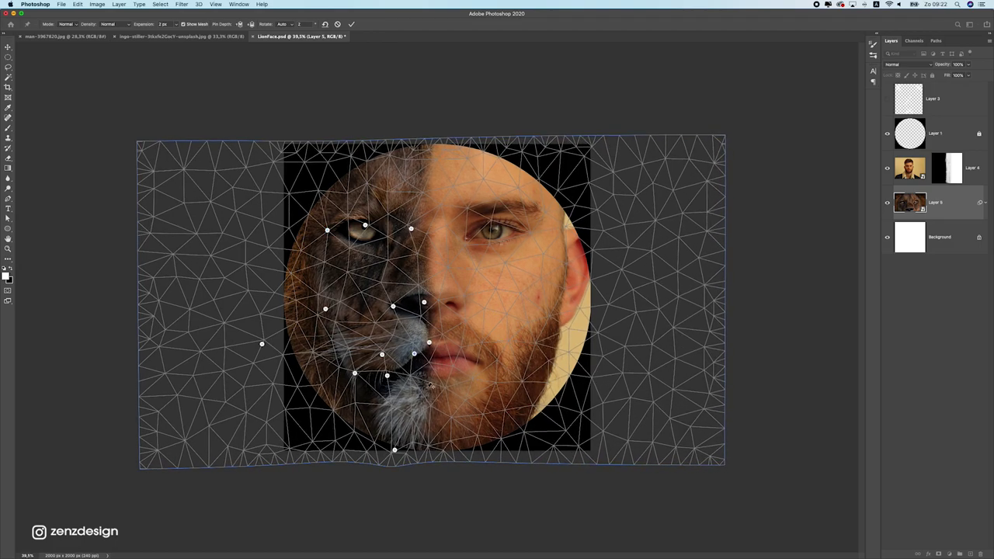
key("Return")
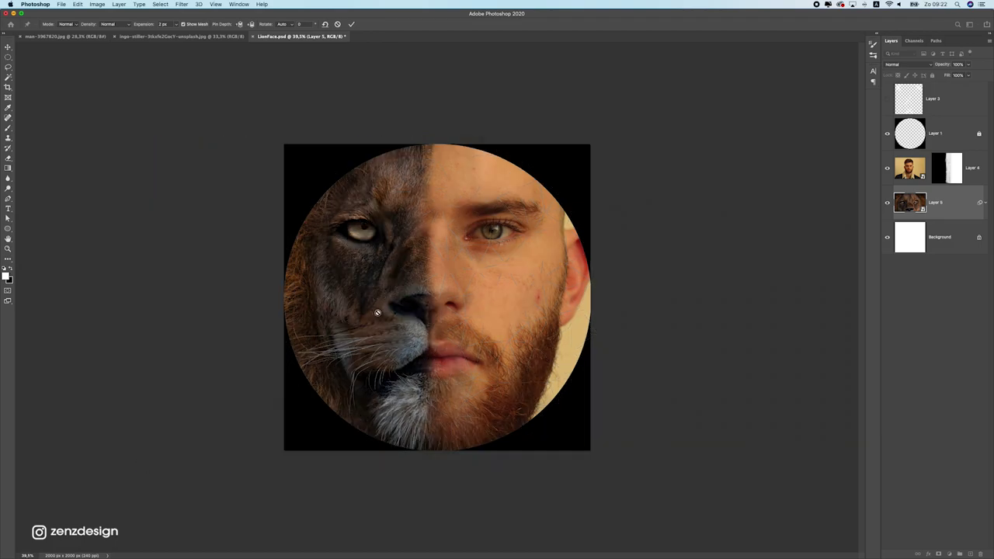
scroll(399, 326, "down", 5)
scroll(399, 324, "up", 5)
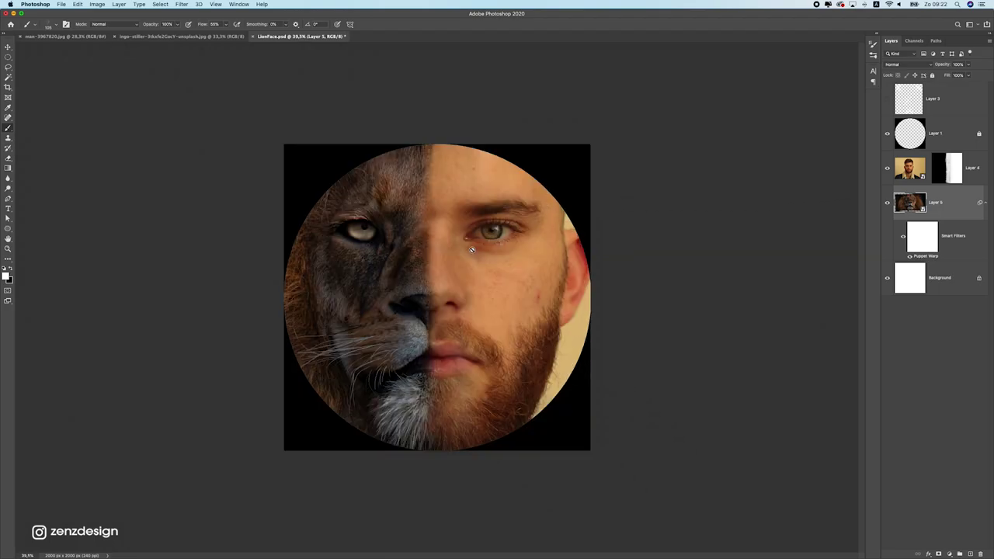
Add a Curves adjustment clipped to the portrait layer and darken it by lowering the white point's output to 213
left_click(8, 48)
left_click(495, 181)
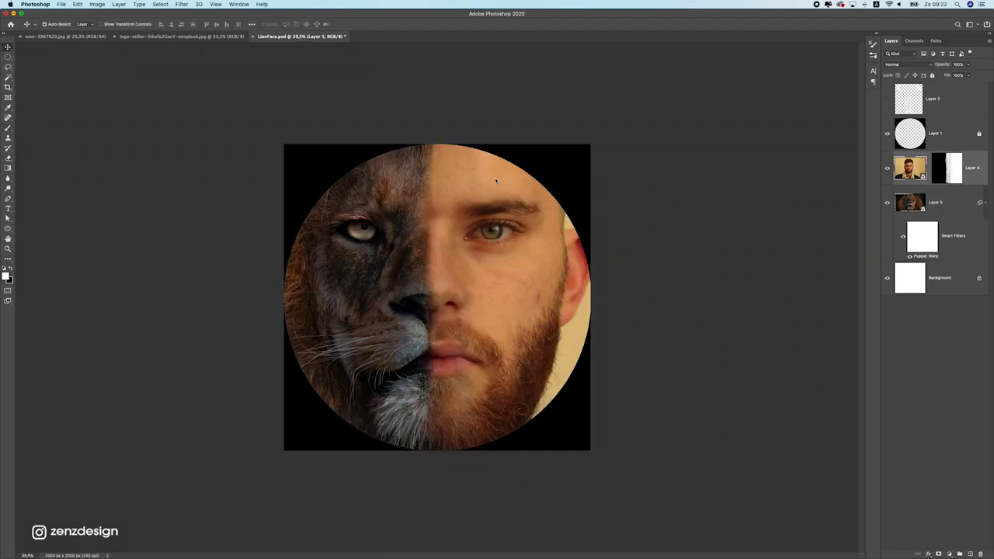
left_click(938, 554)
left_click(951, 449)
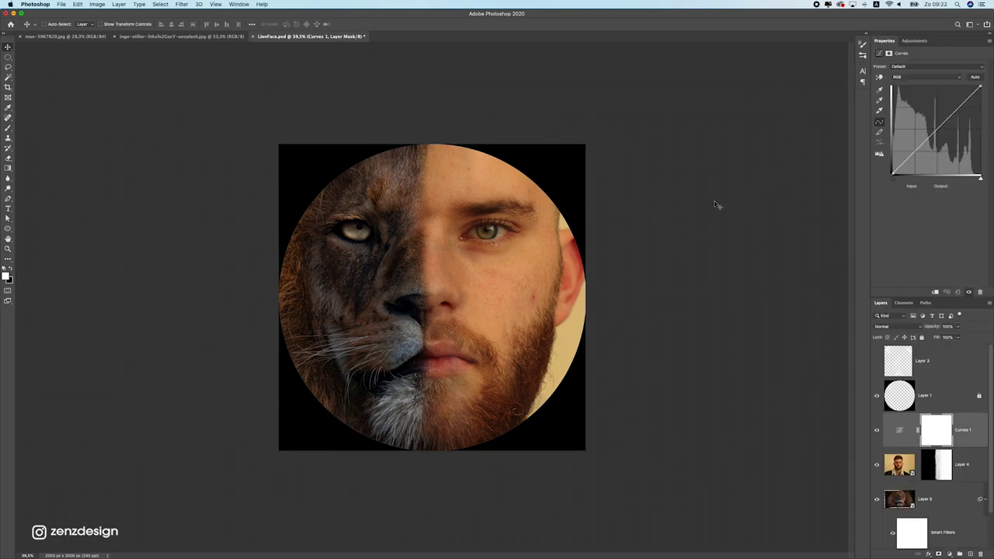
left_click(934, 292)
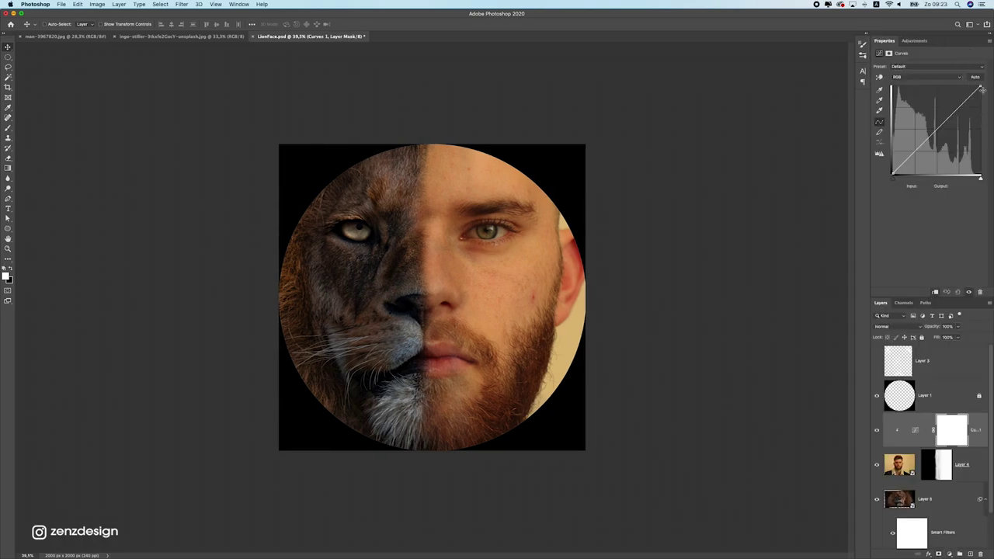
left_click_drag(938, 131, 989, 101)
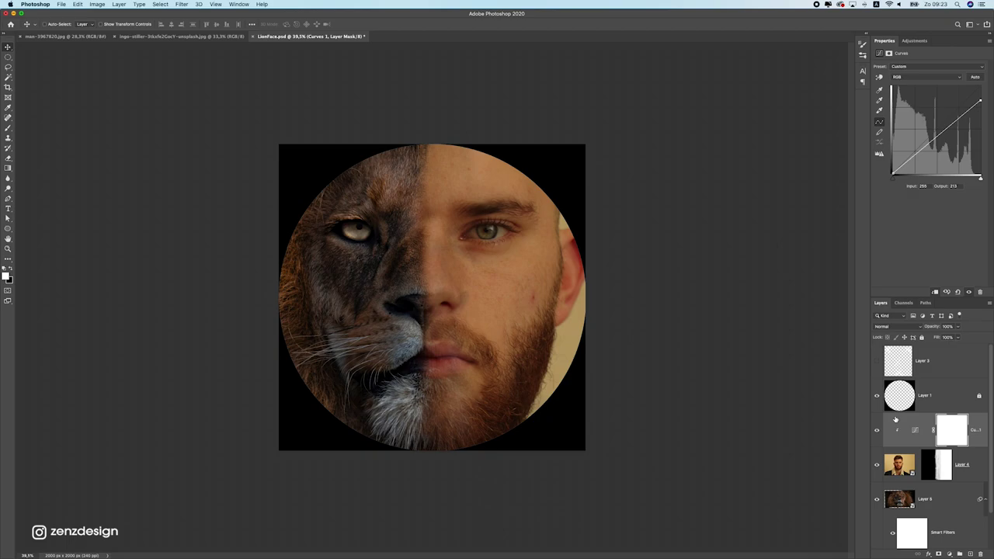
Add a Hue/Saturation adjustment clipped to the portrait with Saturation -32 and Lightness -3
left_click(949, 553)
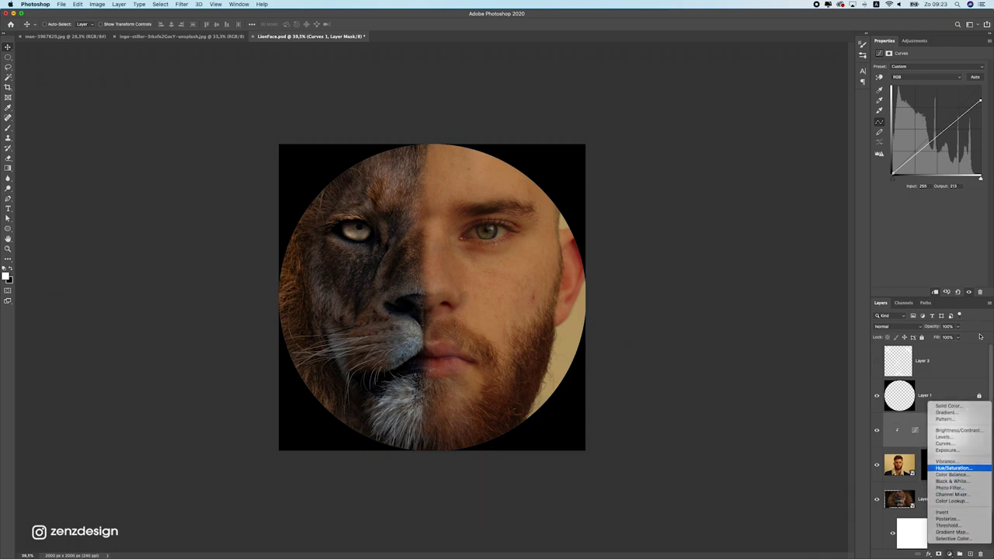
left_click(954, 468)
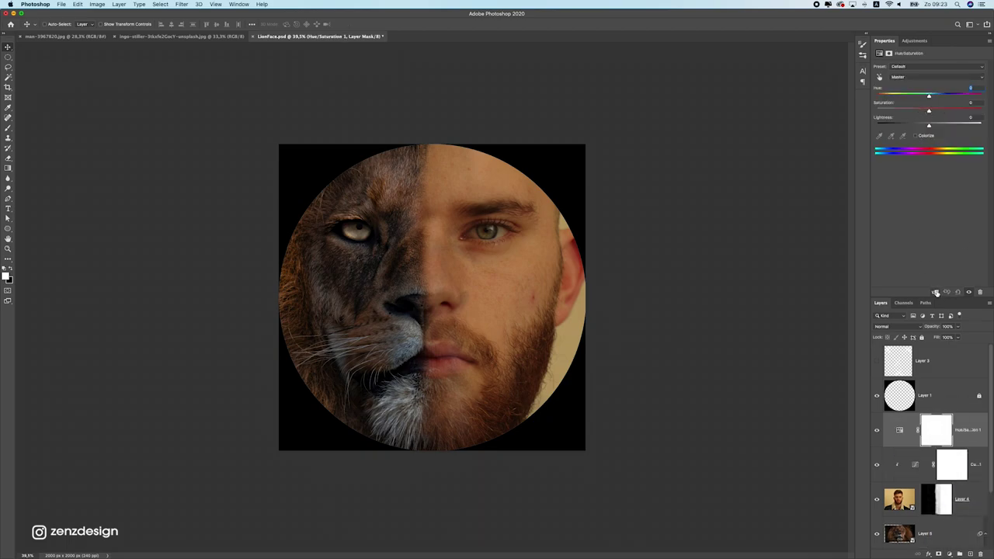
left_click(935, 292)
mouse_move(929, 111)
left_mouse_down()
mouse_move(907, 112)
mouse_move(928, 126)
left_mouse_up()
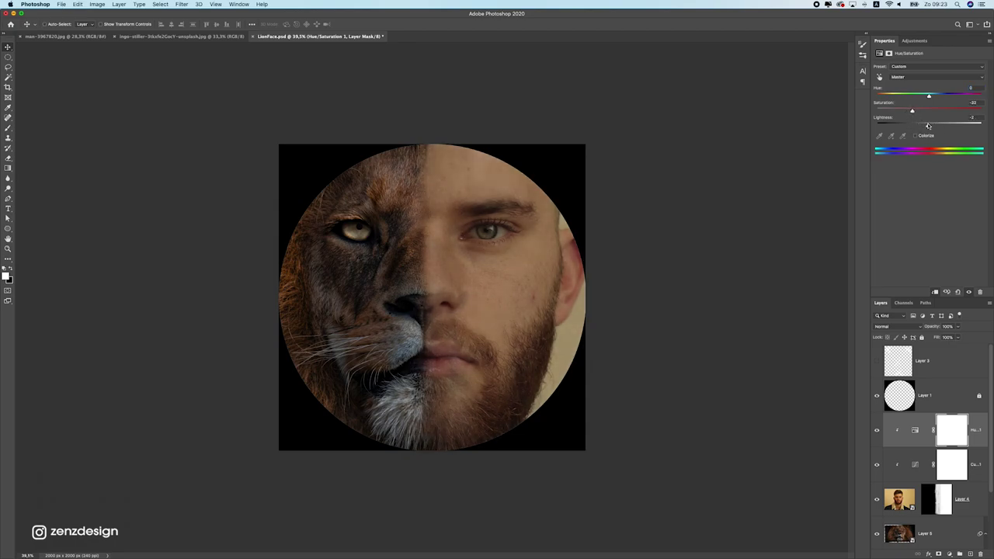
scroll(525, 335, "down", 3)
scroll(513, 334, "up", 3)
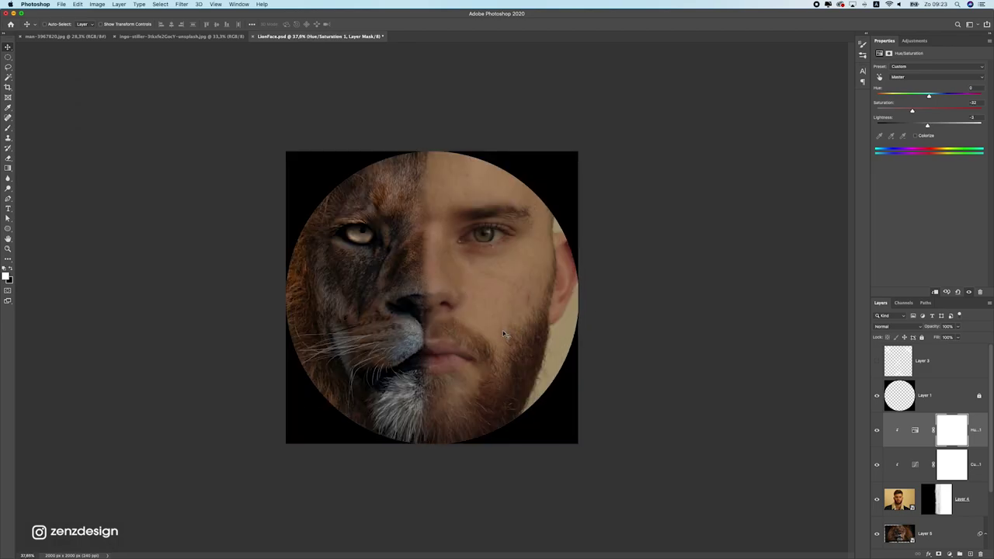
scroll(491, 339, "up", 1)
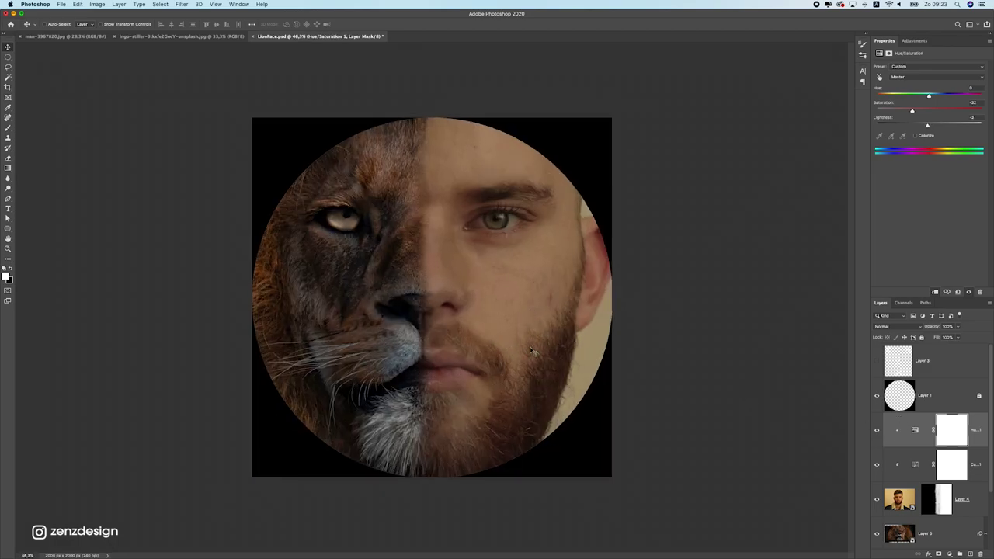
Select the portrait's layer mask and choose a round brush from the General Brushes with black as the foreground colour
left_click(940, 498)
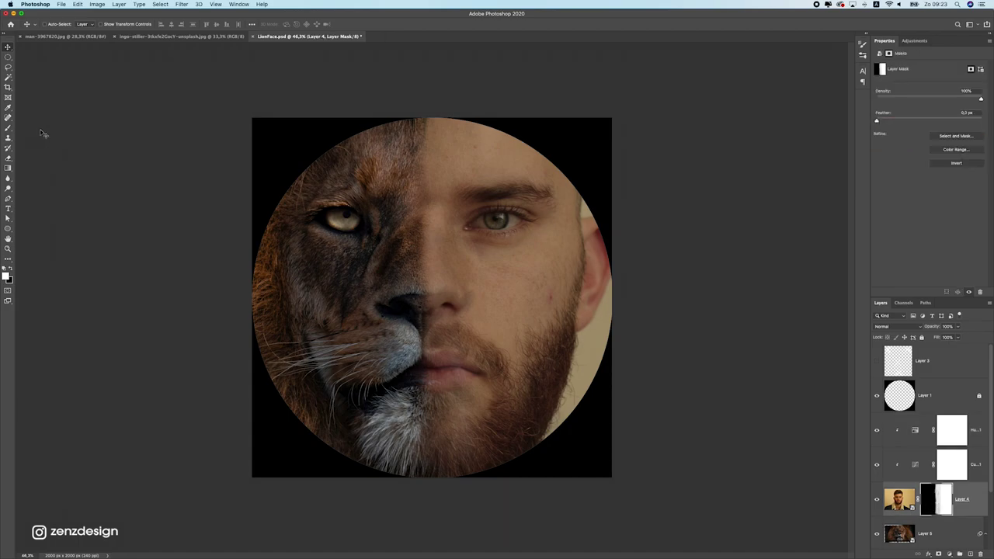
key("b")
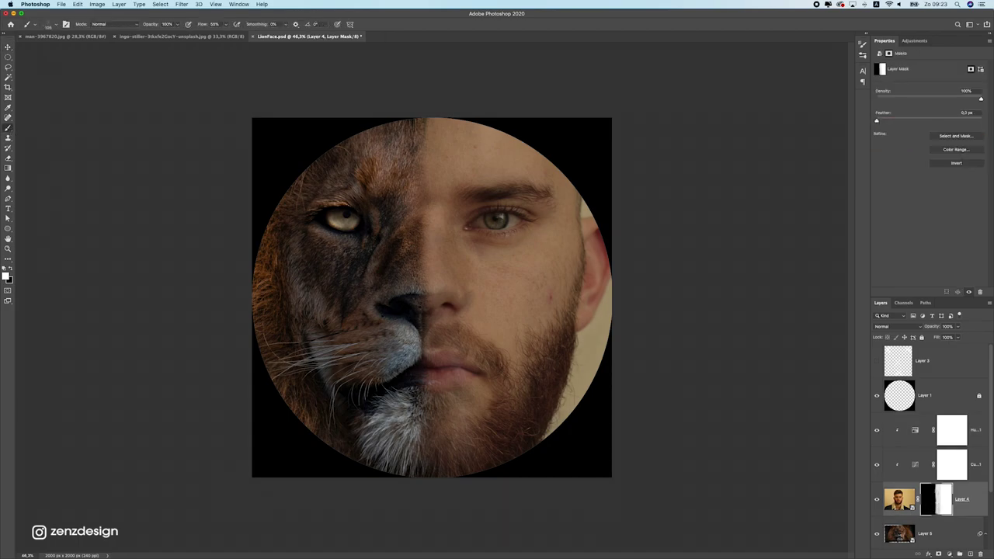
left_click(48, 25)
left_click_drag(163, 98, 162, 93)
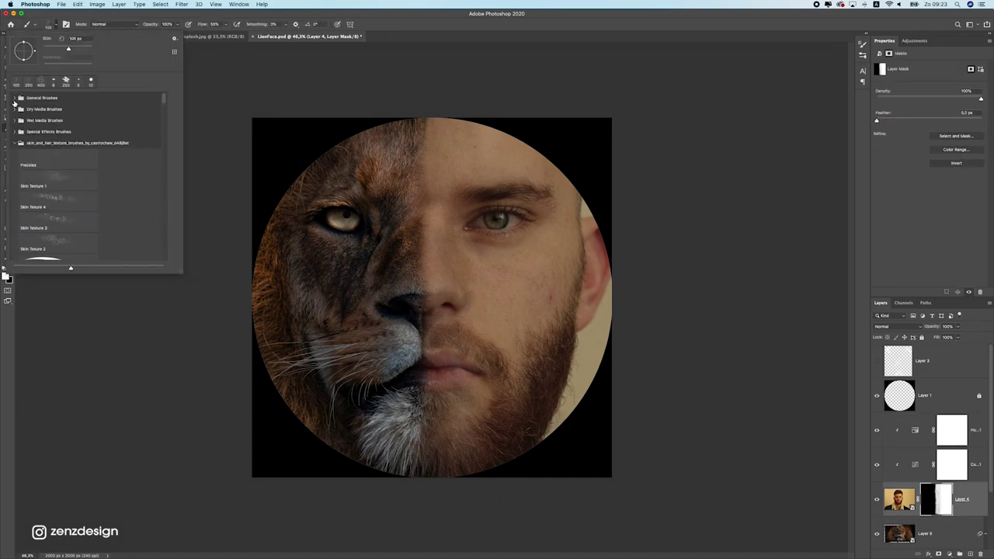
left_click(14, 102)
left_click(28, 110)
left_click(552, 430)
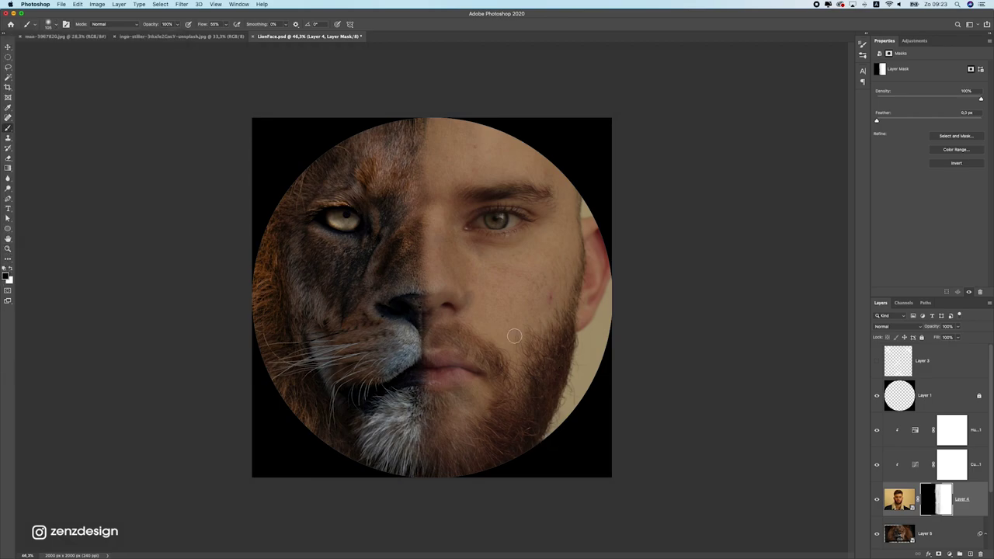
Try to replace the ear, side background and upper forehead with lion mane by painting black on the portrait's mask
mouse_move(547, 450)
left_mouse_down()
mouse_move(588, 395)
mouse_move(580, 369)
mouse_move(569, 417)
mouse_move(604, 327)
mouse_move(588, 363)
mouse_move(646, 292)
mouse_move(588, 354)
mouse_move(631, 223)
mouse_move(612, 334)
mouse_move(601, 190)
mouse_move(621, 395)
left_mouse_up()
scroll(569, 371, "down", 5)
scroll(559, 350, "up", 2)
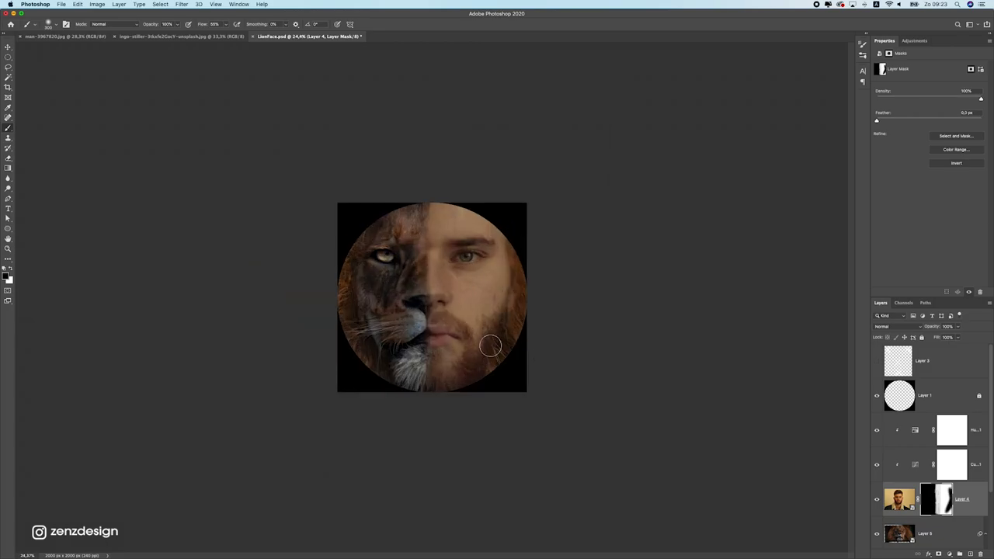
left_click_drag(488, 219, 427, 200)
scroll(519, 210, "up", 5)
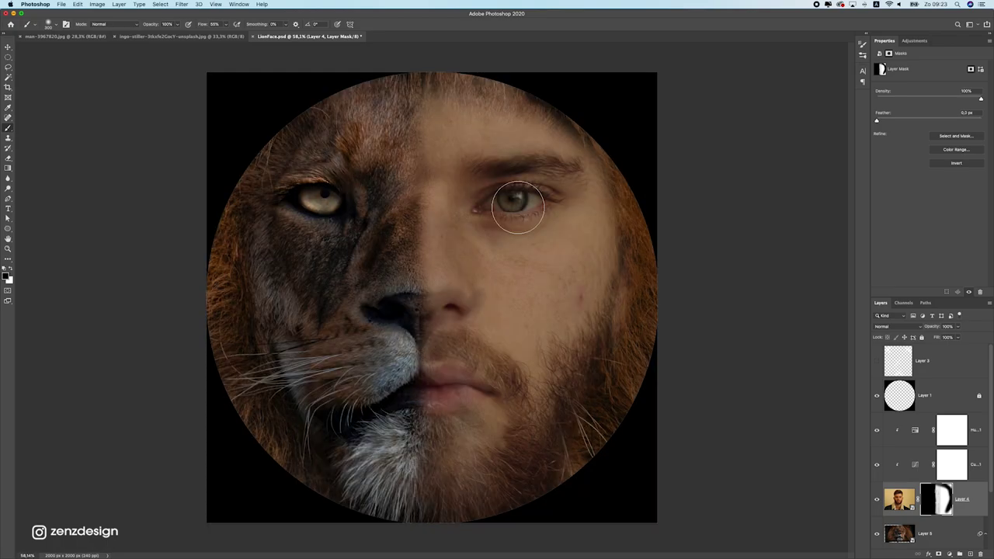
Try to bring more lion fur over the forehead and dividing edge with the mask brush, and undo the mask strokes
left_click_drag(610, 152, 420, 148)
scroll(484, 250, "down", 5)
scroll(483, 253, "up", 2)
mouse_move(424, 230)
left_mouse_down()
mouse_move(474, 202)
mouse_move(413, 393)
left_mouse_up()
scroll(339, 410, "down", 8)
scroll(357, 389, "up", 10)
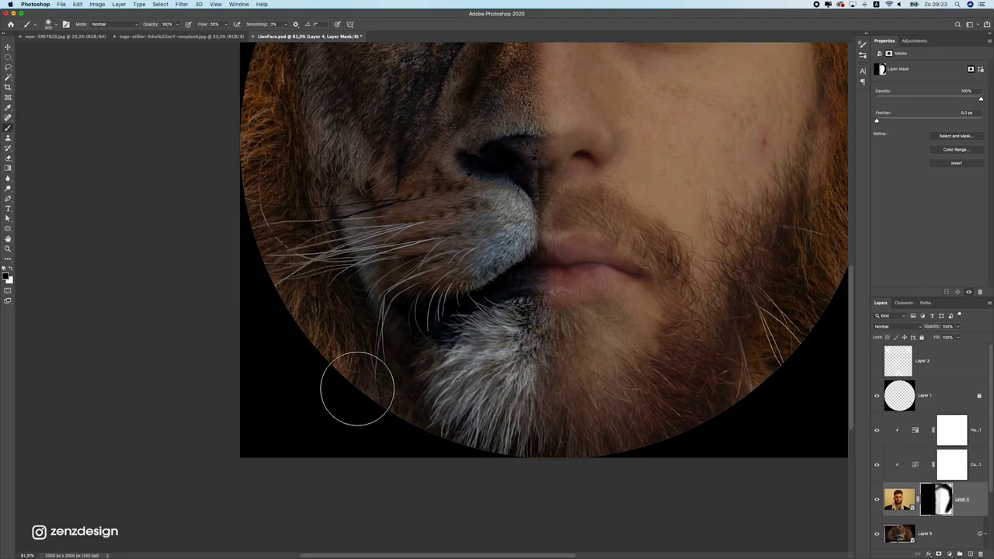
scroll(408, 357, "down", 4)
key("super+z")
key("super+z")
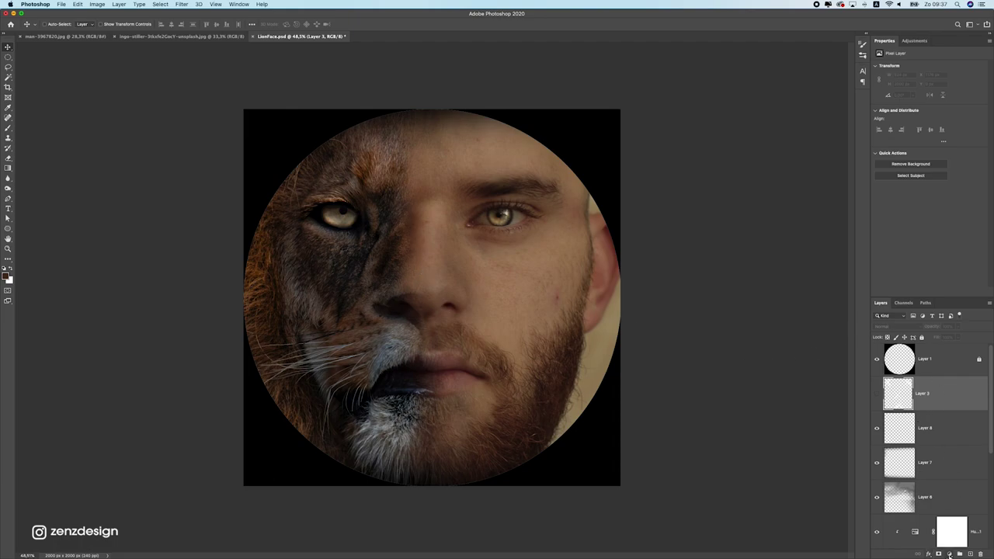
Add a Gradient Map adjustment layer above Layer 3 and open its gradient presets
left_click(949, 554)
left_click(951, 536)
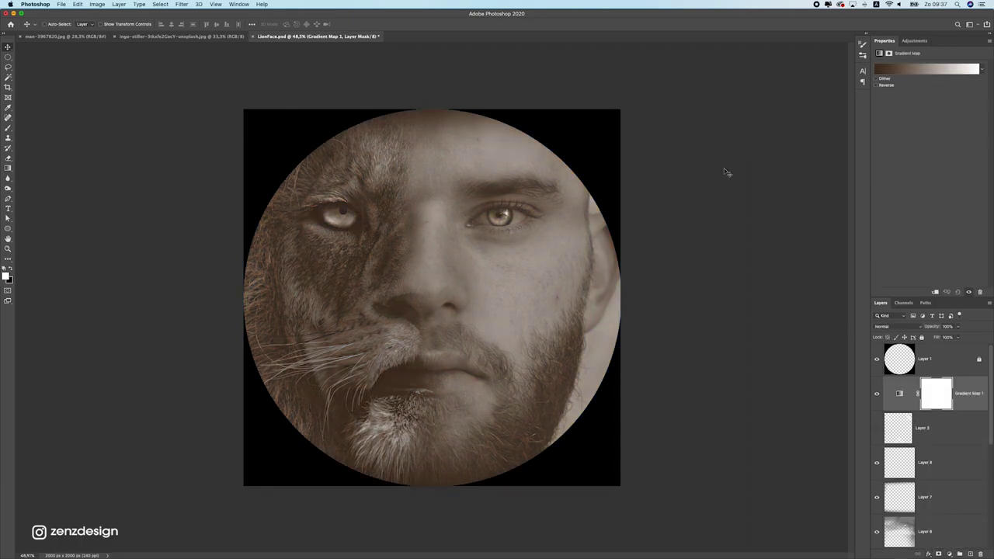
left_click(980, 70)
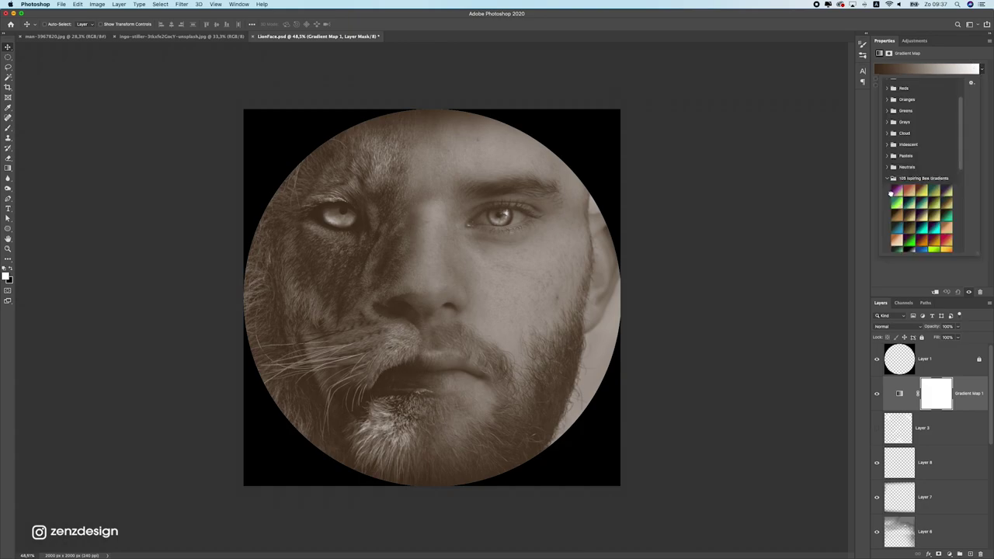
Step through the inspiring gradients preset set for the gradient map and settle on the dark brown to gold gradient
left_click(893, 193)
key("Down")
key("Down")
key("Down")
key("Down")
key("Right")
key("Right")
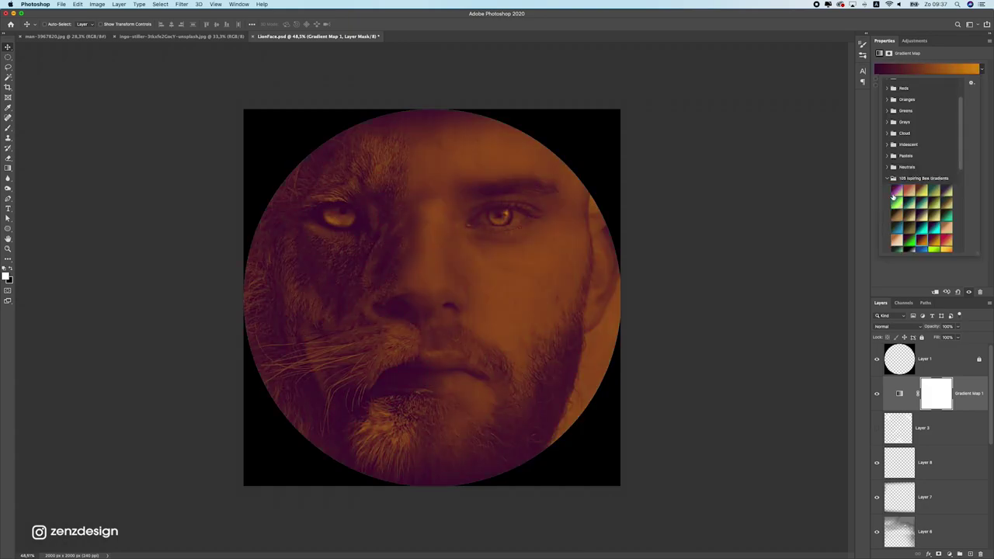
key("Right")
key("Right")
key("Right")
key("Right")
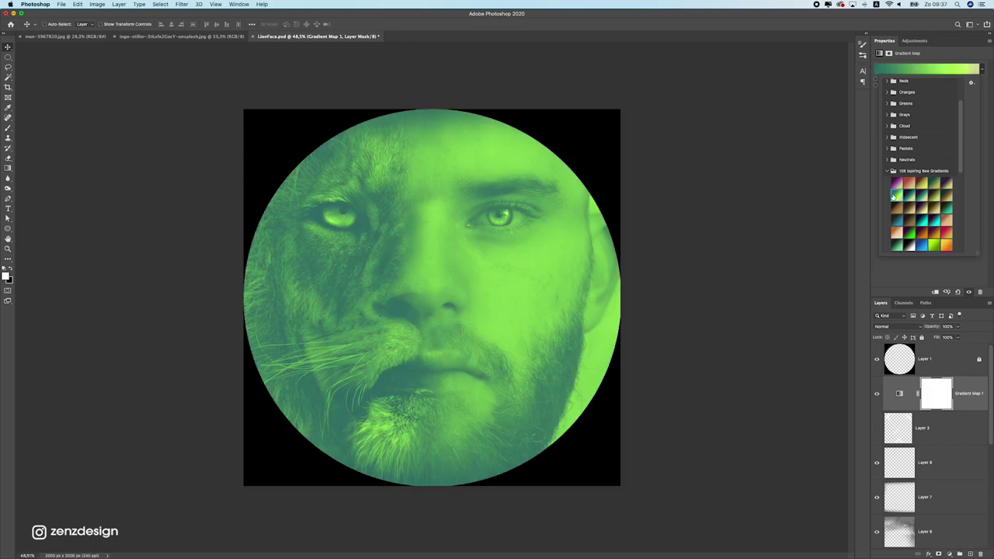
key("Right")
key("Right")
key("Right")
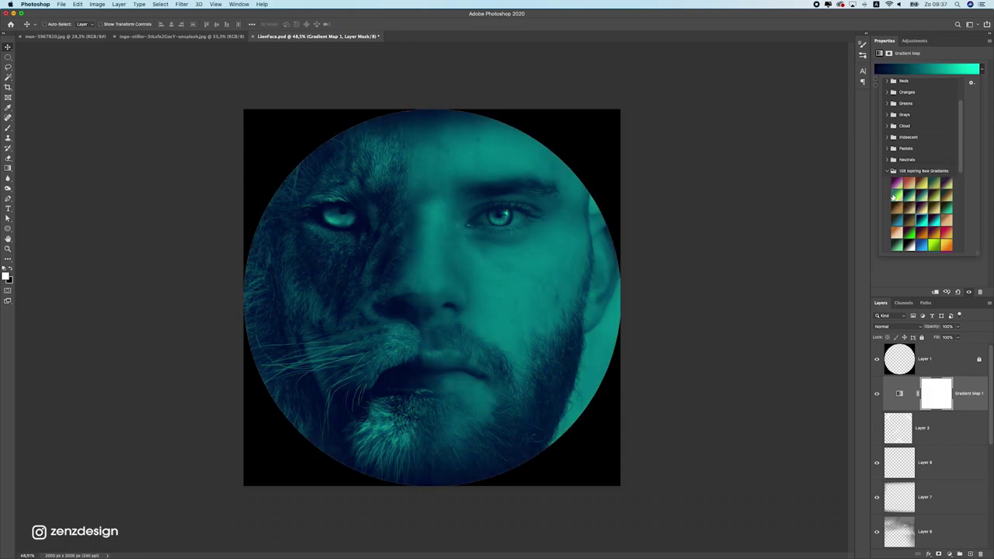
key("Right")
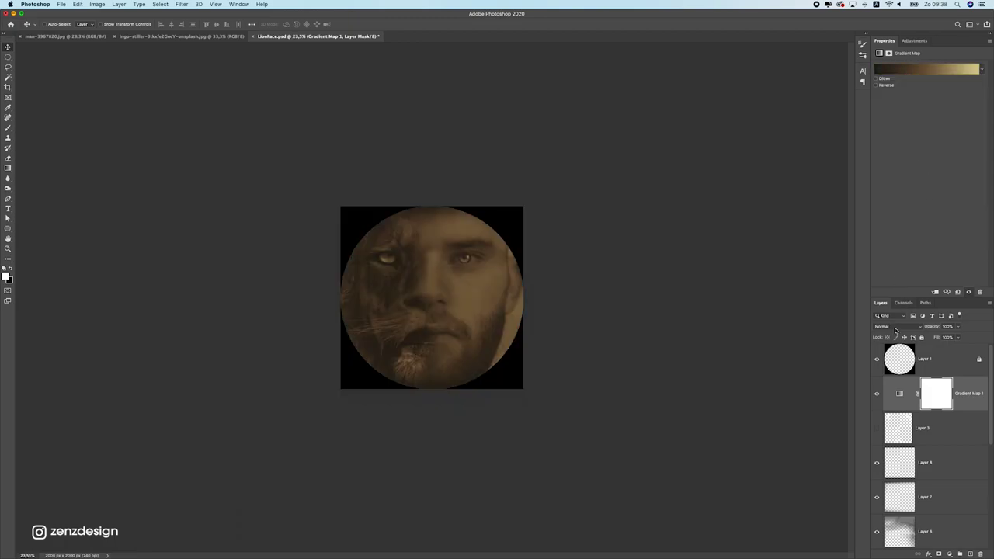
Set the gradient map's blend mode to Soft Light and reduce its opacity to 48%
left_click(894, 327)
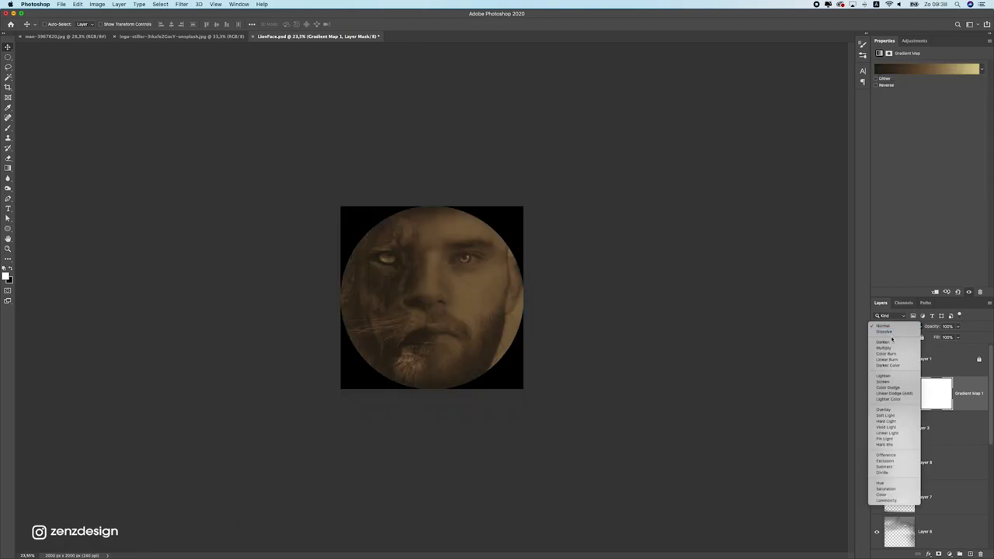
left_click(899, 417)
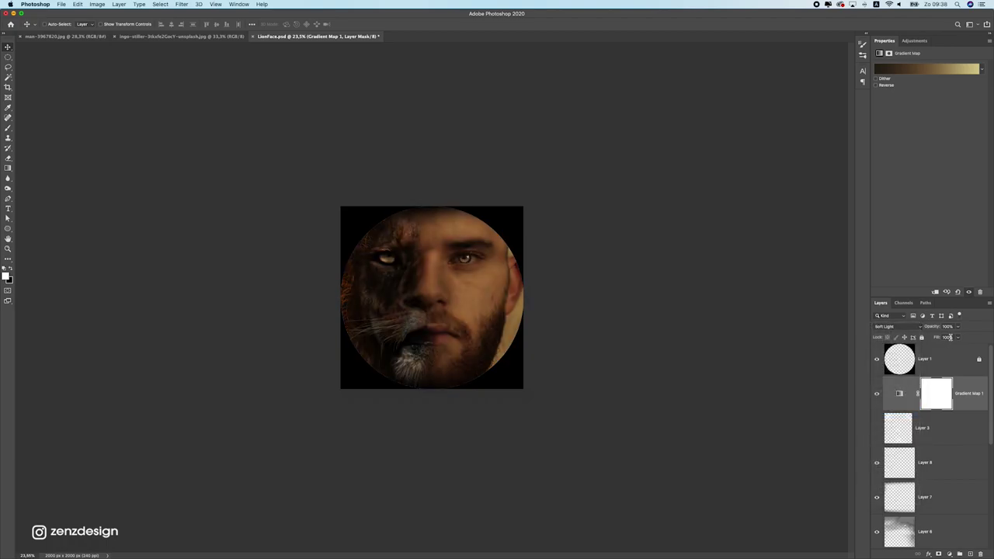
left_click_drag(922, 337, 939, 338)
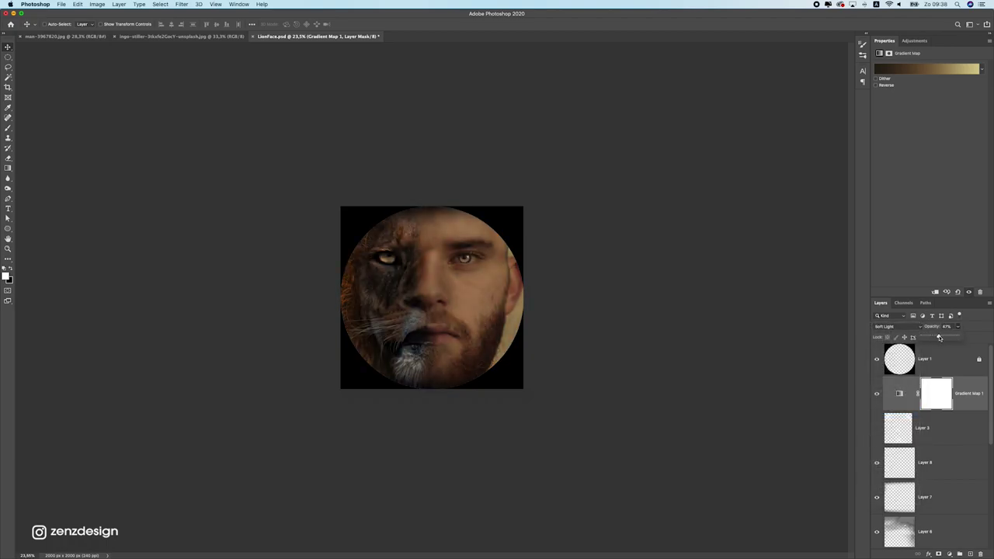
Add a Curves adjustment above the gradient map and brighten the highlights by moving the white point to input 203, output 255
left_click(949, 554)
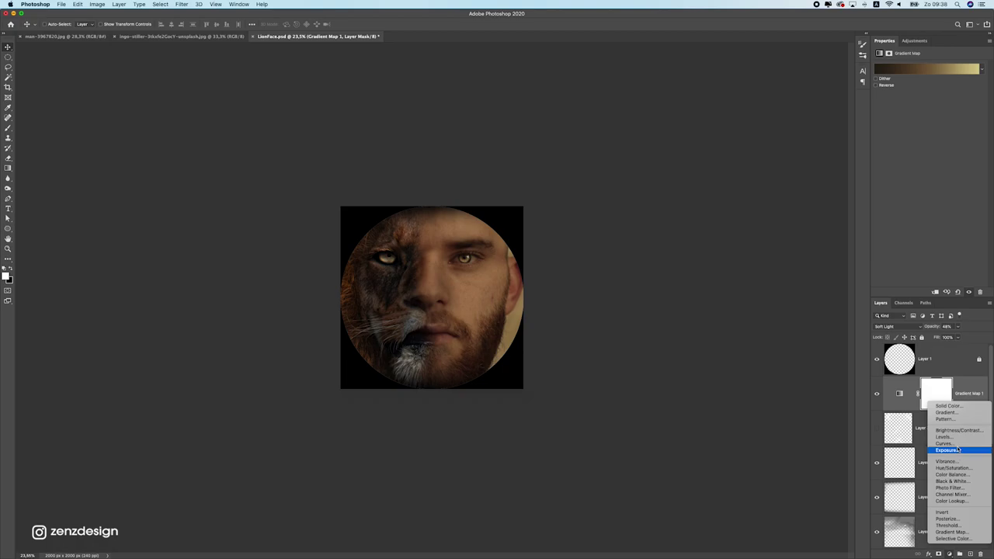
left_click(943, 448)
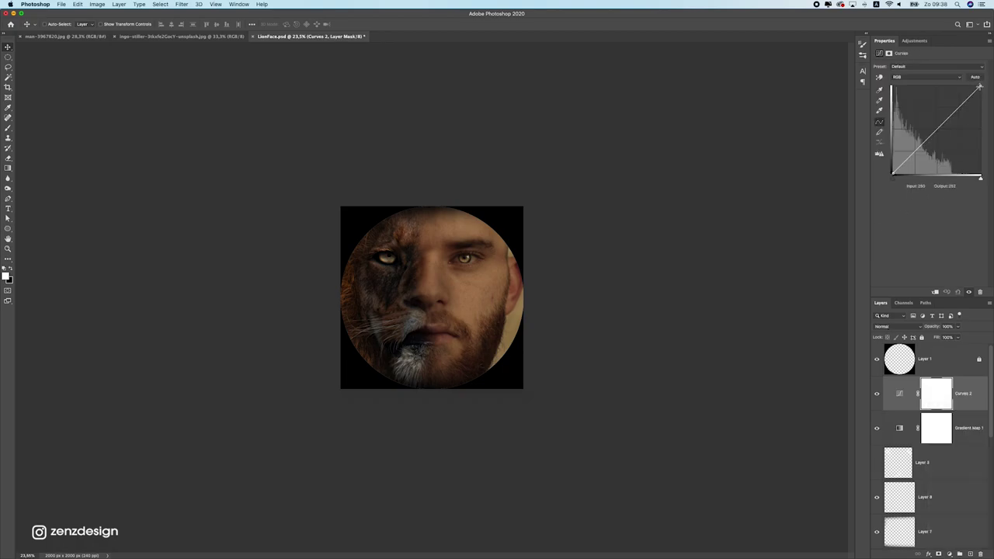
left_click_drag(979, 86, 966, 84)
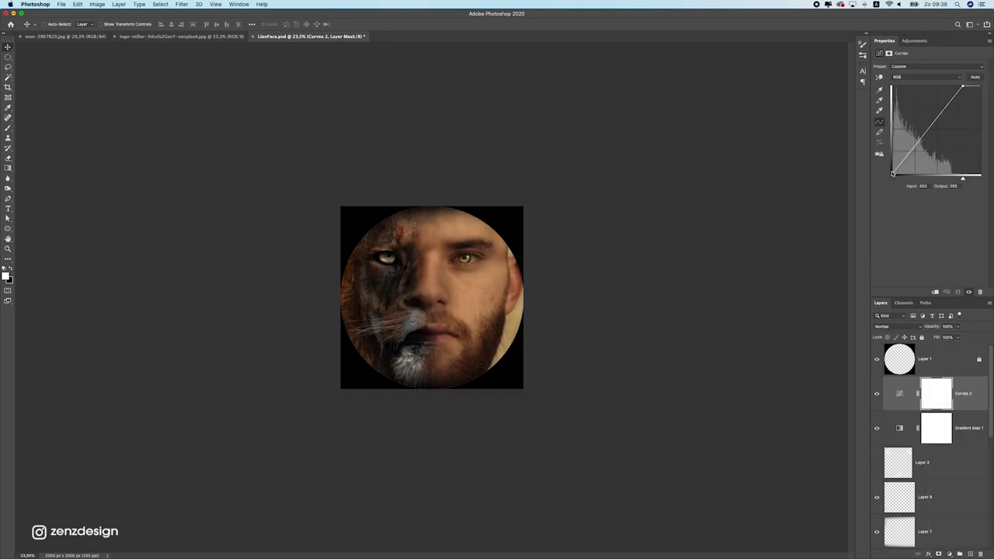
left_click_drag(903, 162, 901, 164)
Change the colour surrounding the canvas to Default and select the circular frame on Layer 1
right_click(632, 243)
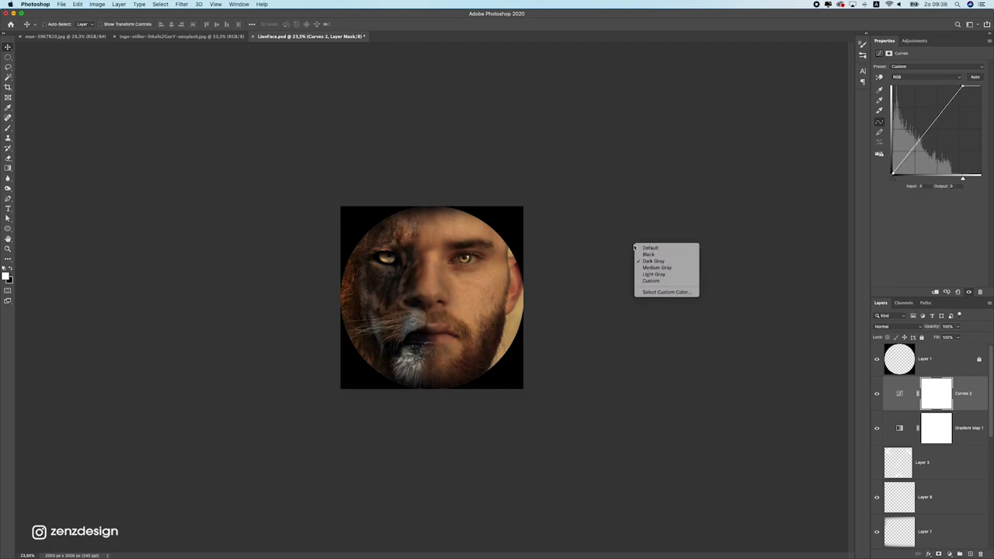
left_click(657, 250)
scroll(885, 466, "down", 3)
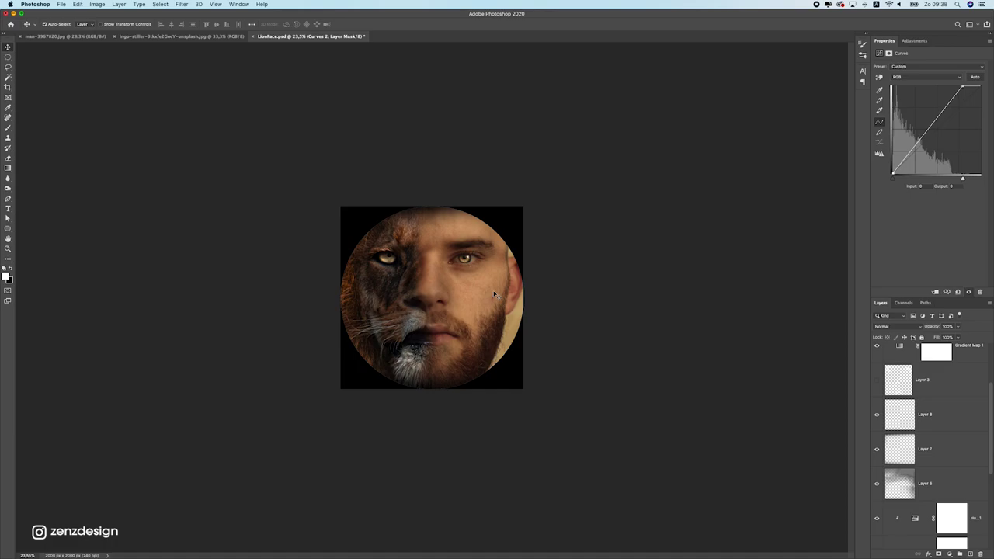
scroll(916, 435, "up", 3)
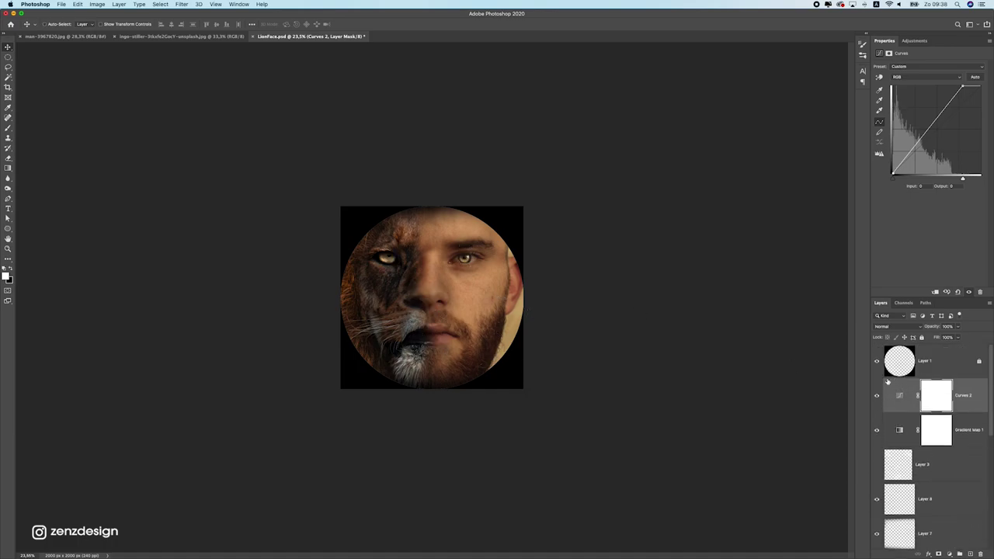
left_click(938, 371)
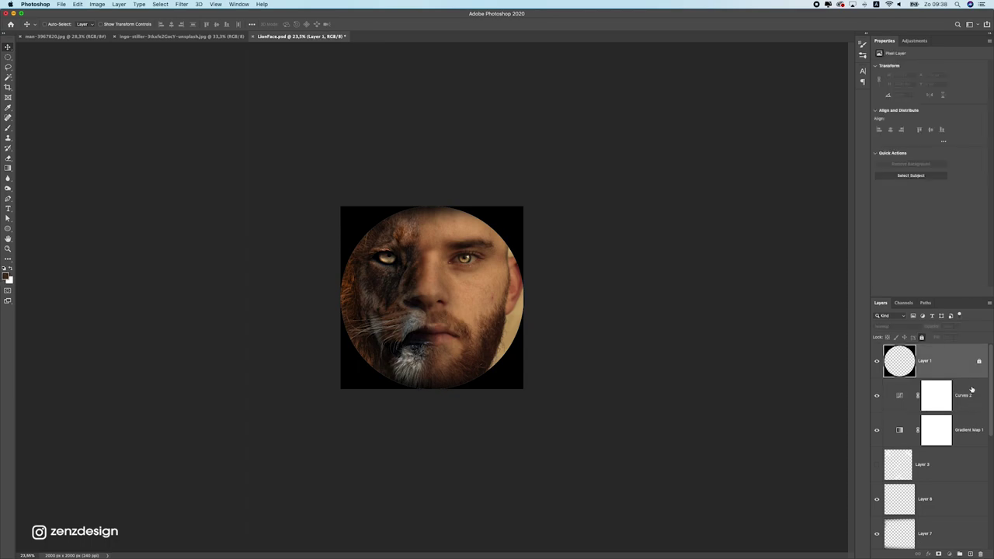